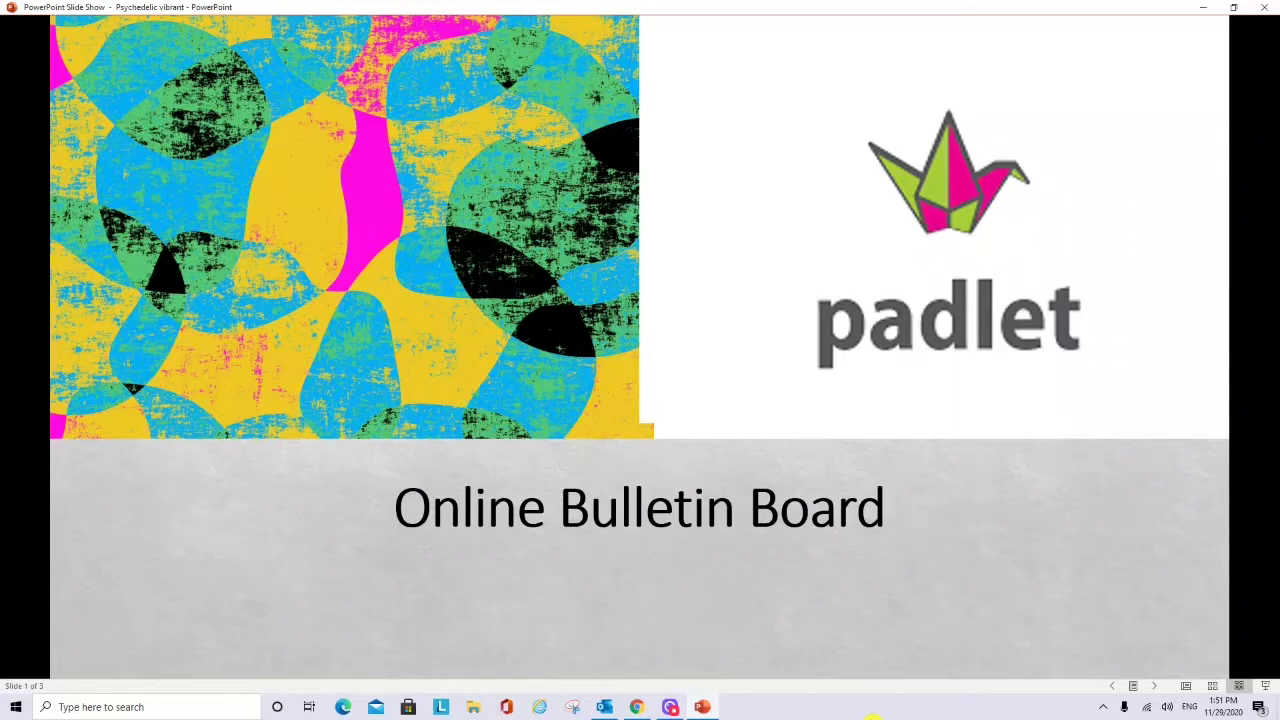
- Advance the slide show to the Padlet features slide, then switch to the Chrome padlet search
key("Right")
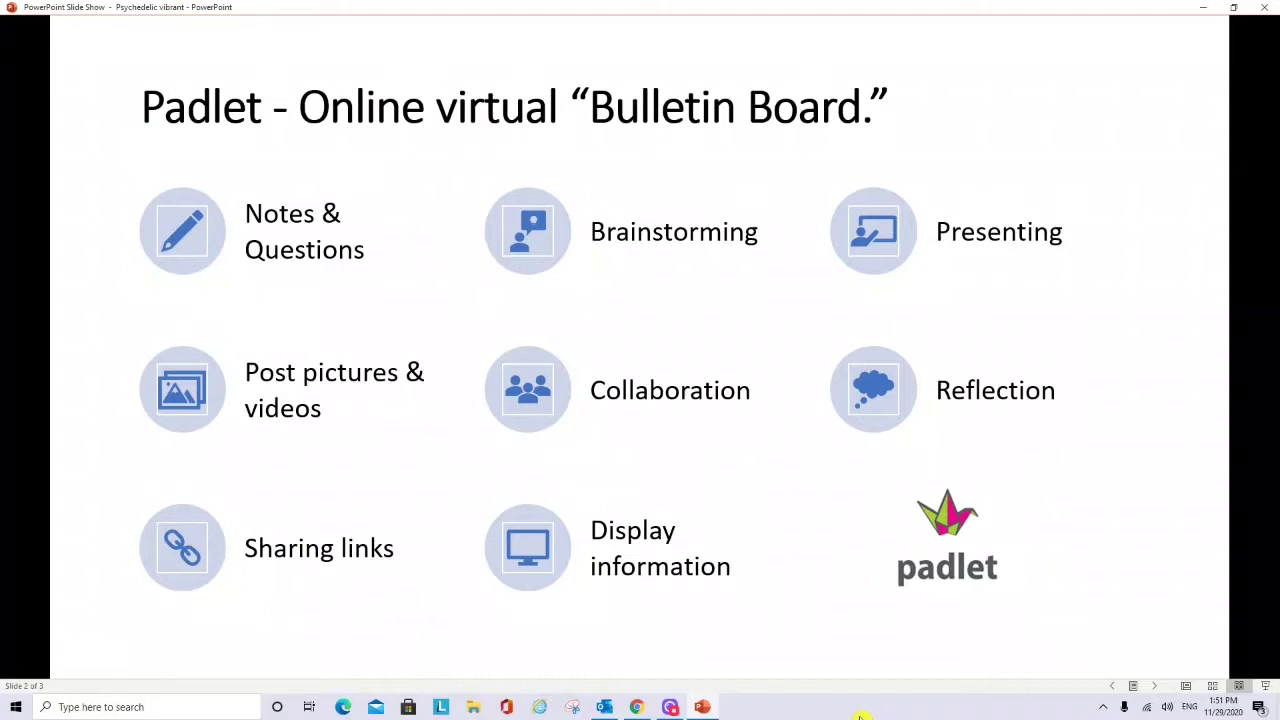
key("alt+Tab")
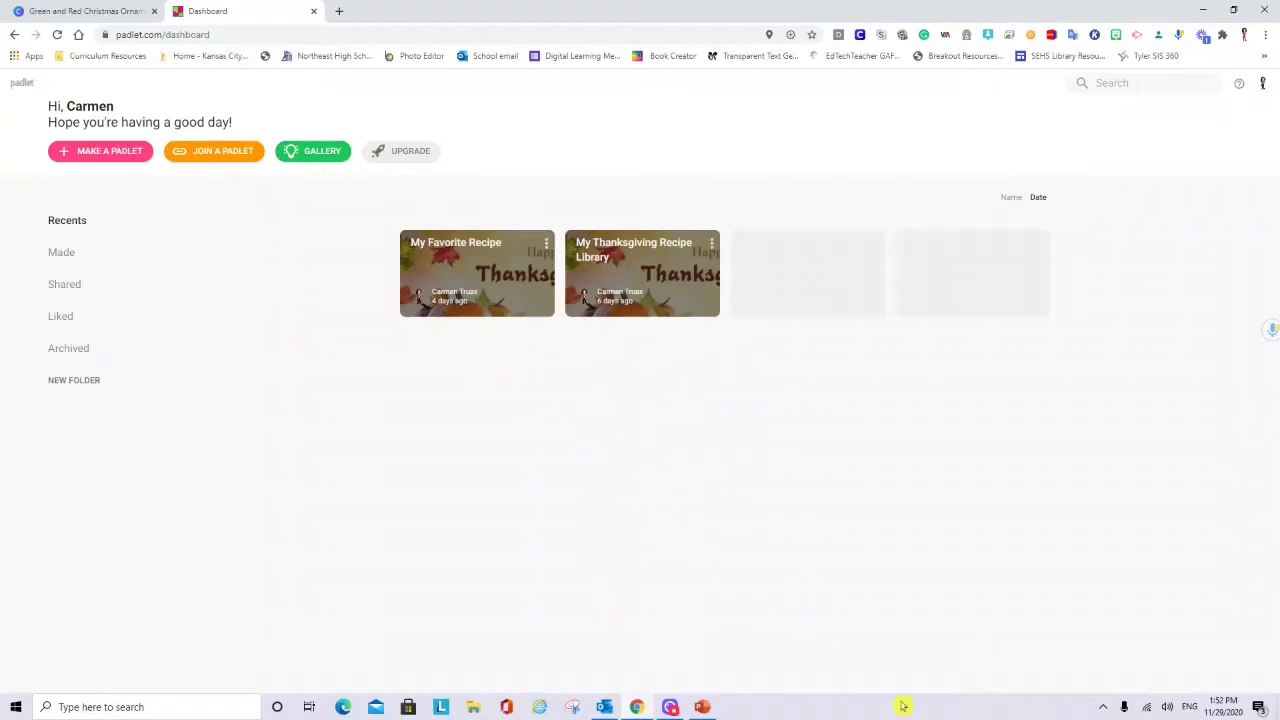
- Start making a new padlet from the Padlet dashboard
left_click(100, 155)
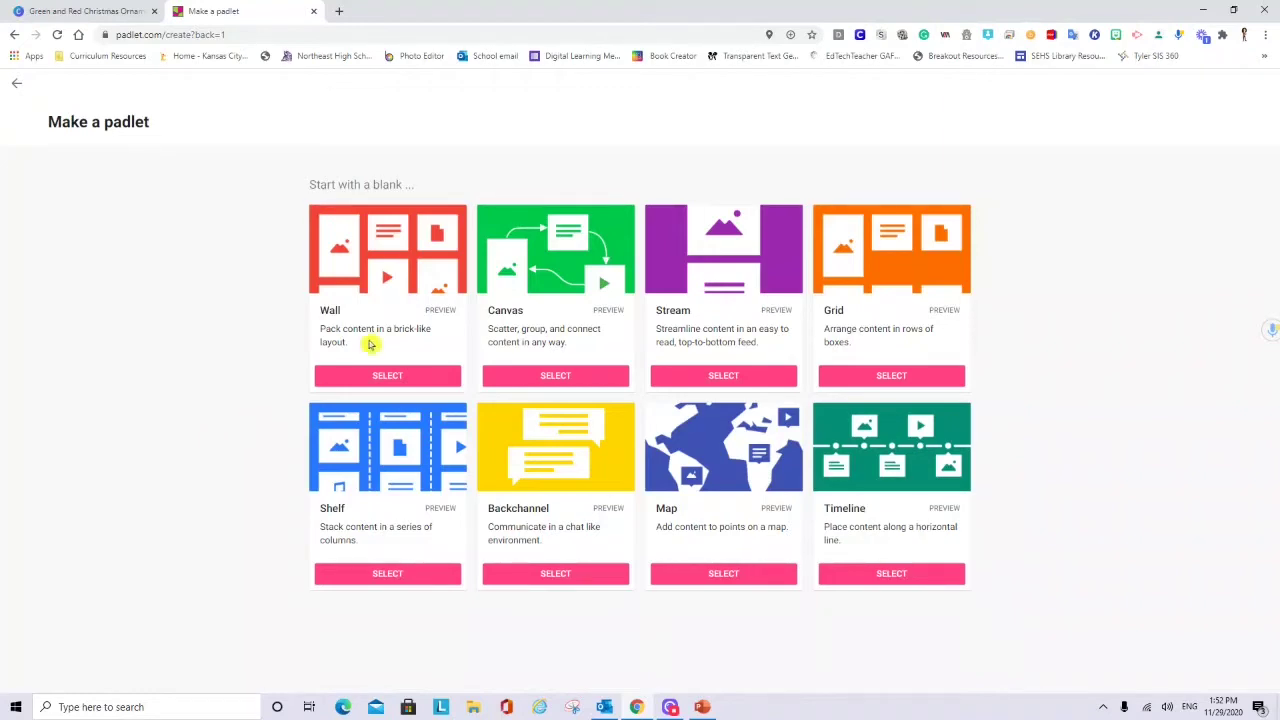
- Create a blank padlet using the Wall layout
left_click(371, 381)
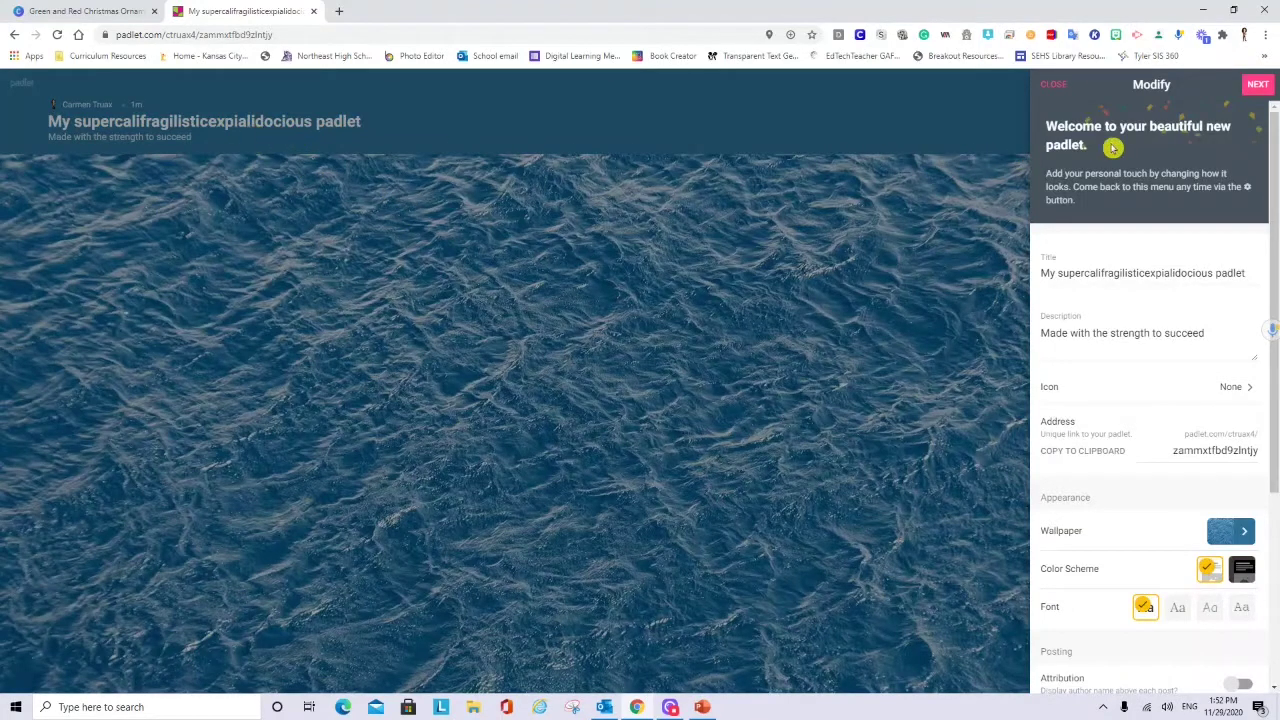
- Retitle the wall 'My Library Padlet' and replace its description, correcting 'breif' to 'brief'
left_click(1096, 272)
left_click_drag(1245, 273, 991, 286)
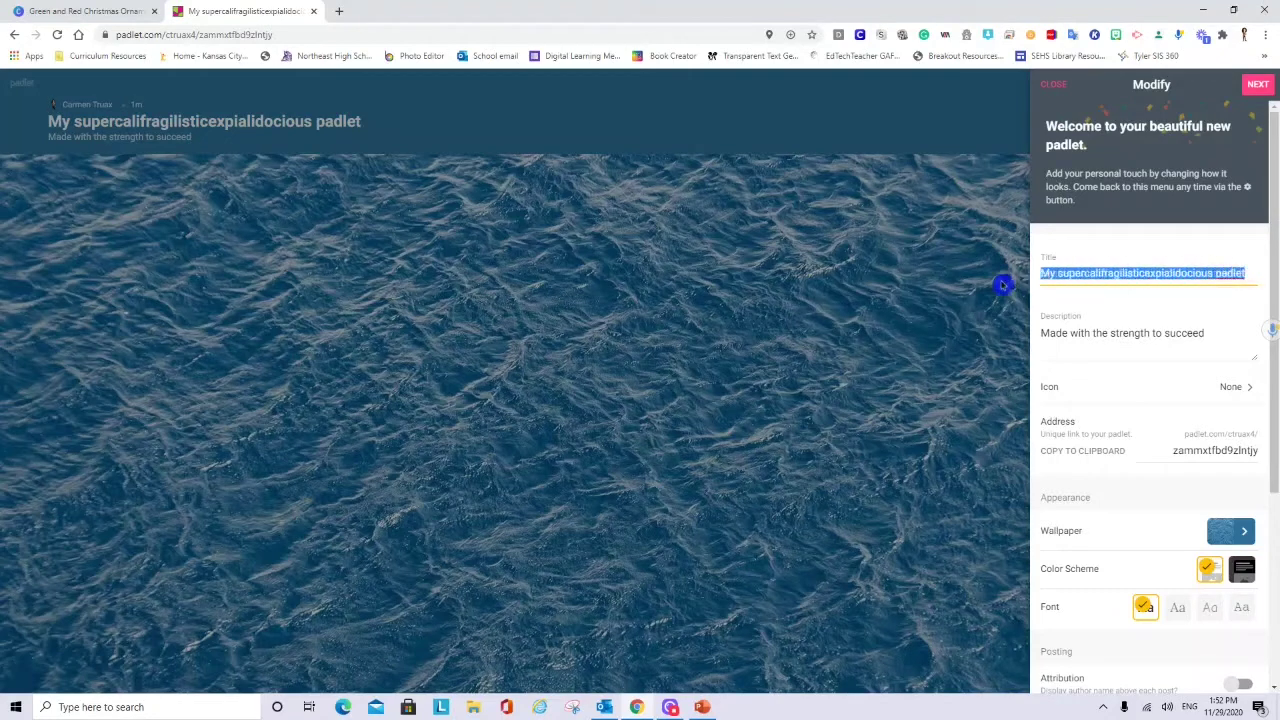
type("M")
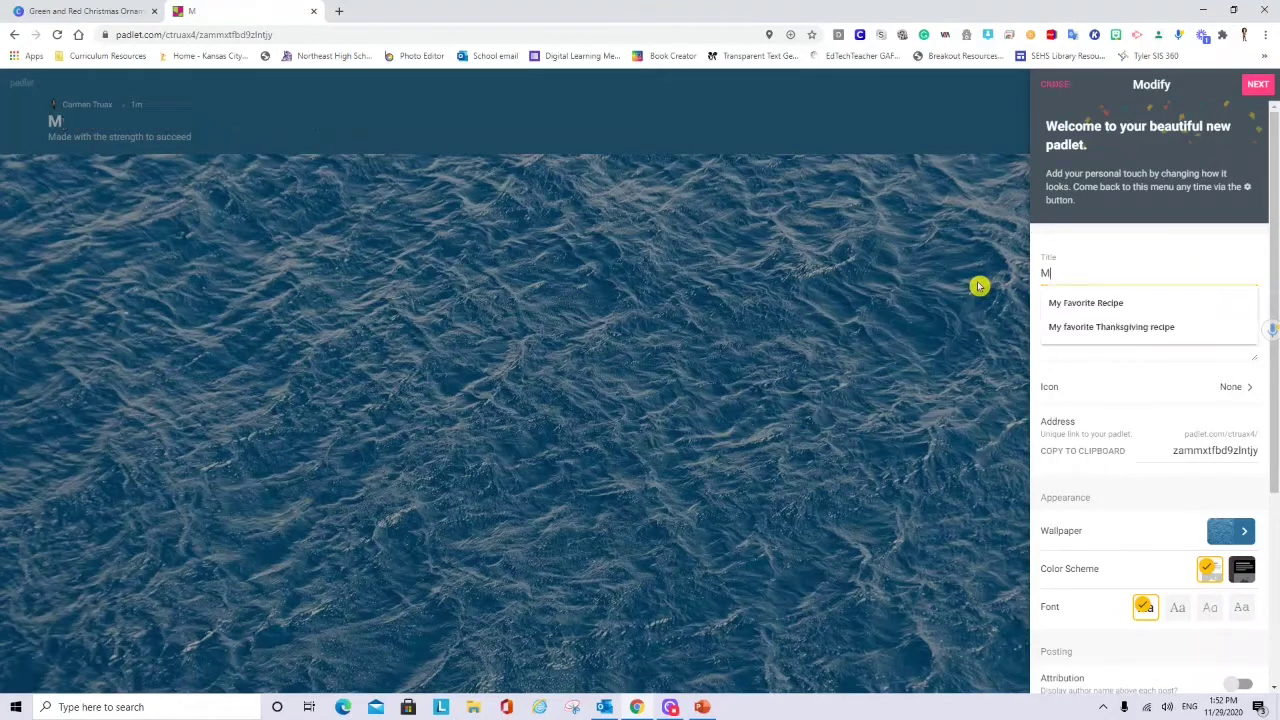
type("y Library Padlet")
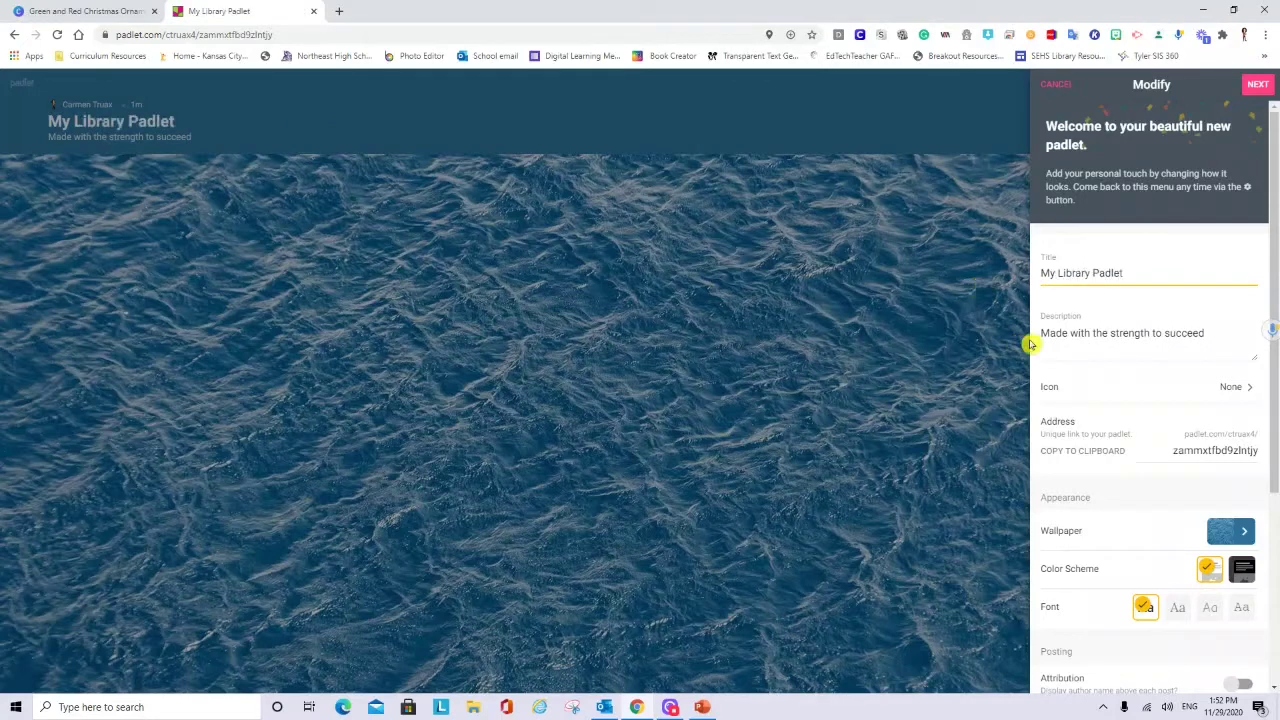
left_click(1043, 337)
key("ctrl+a")
type("Post here the title and a breif description of your favorite book")
mouse_move(1166, 335)
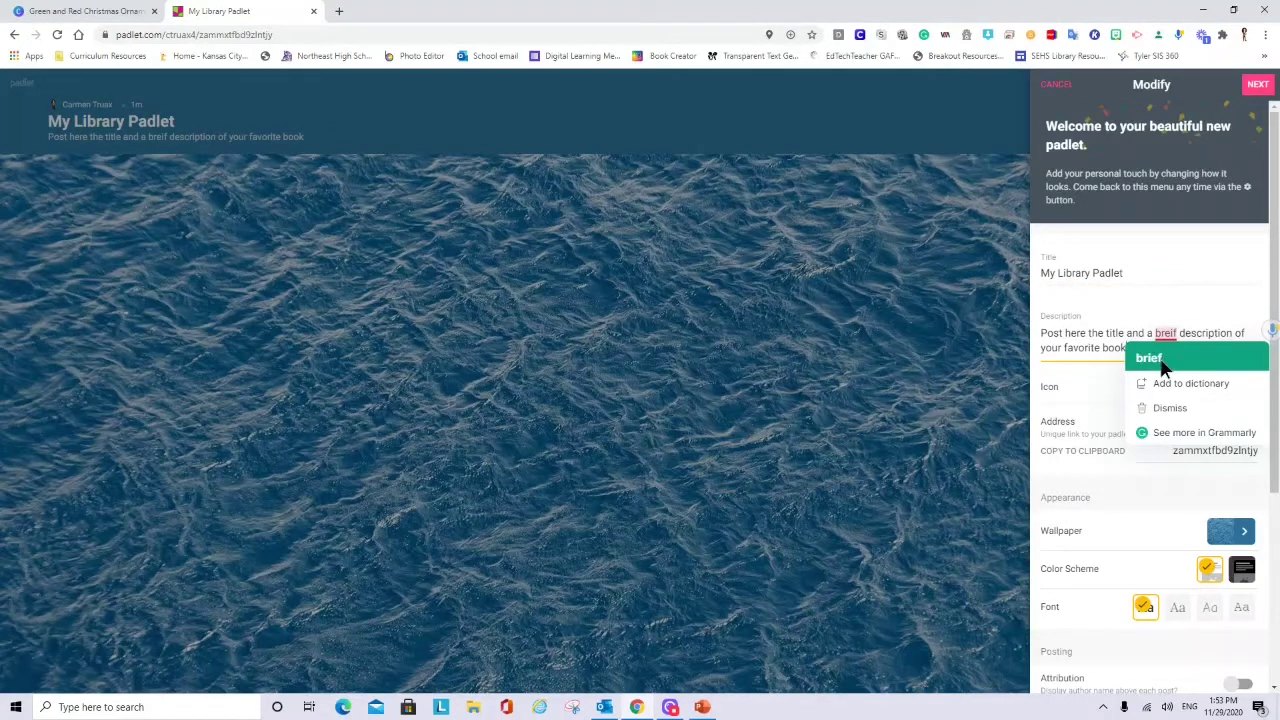
left_click(1160, 359)
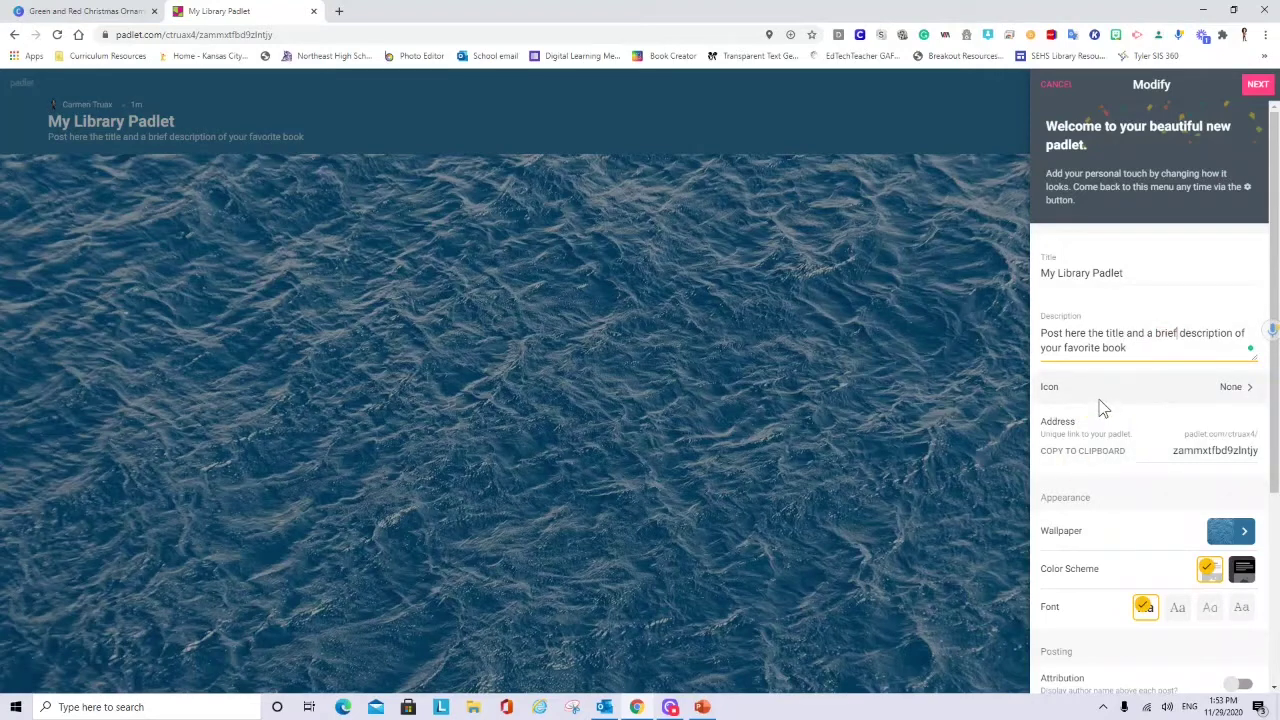
- Set the padlet's icon to the red heart from the Symbols emojis
left_click(1241, 396)
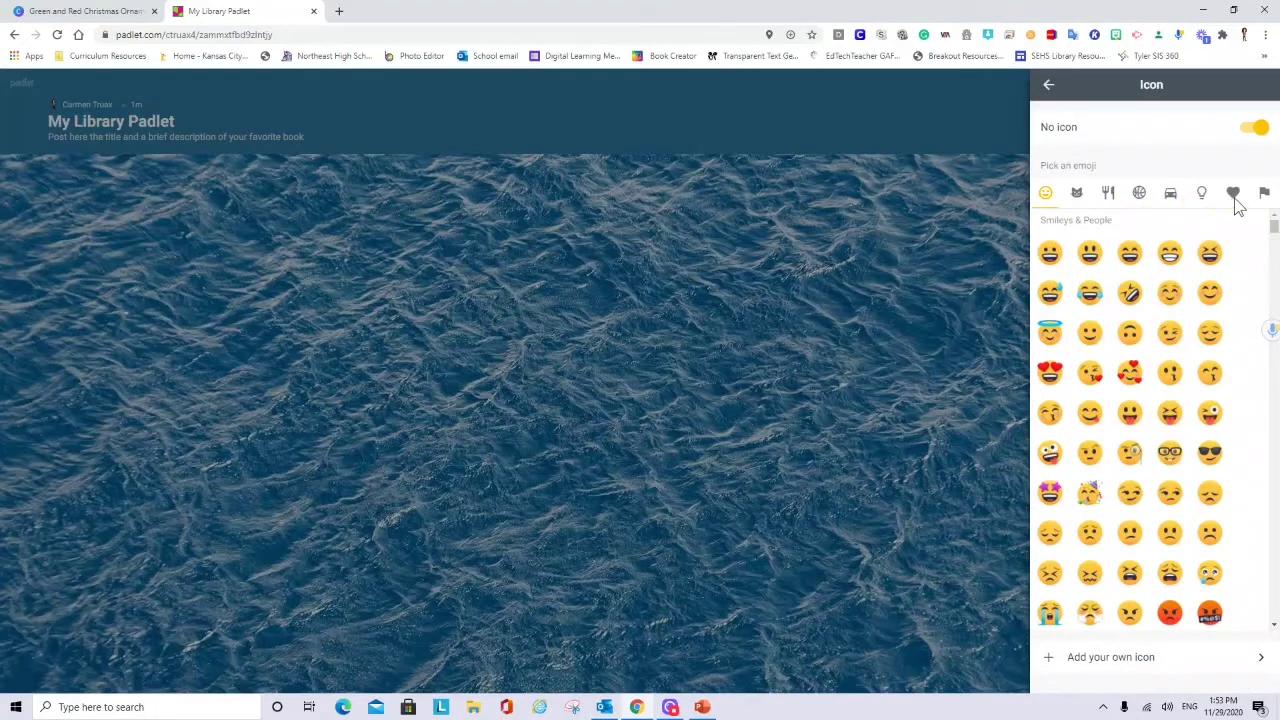
left_click(1234, 195)
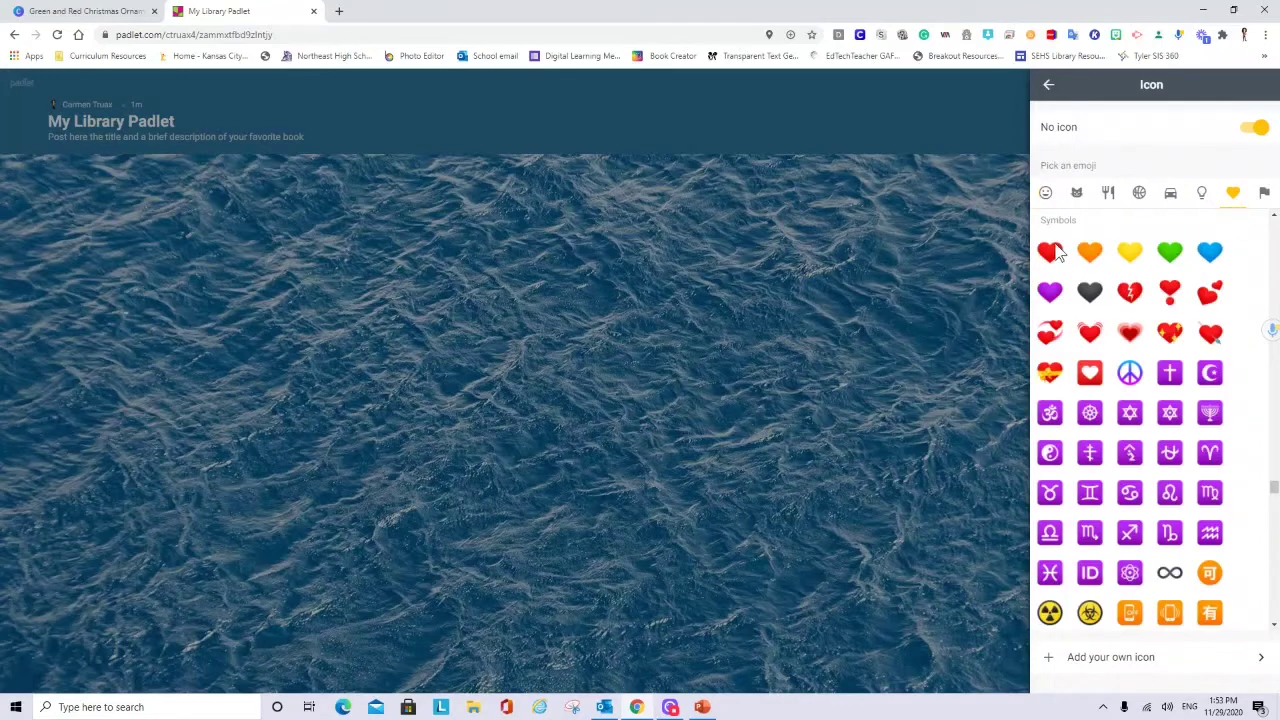
left_click(1050, 254)
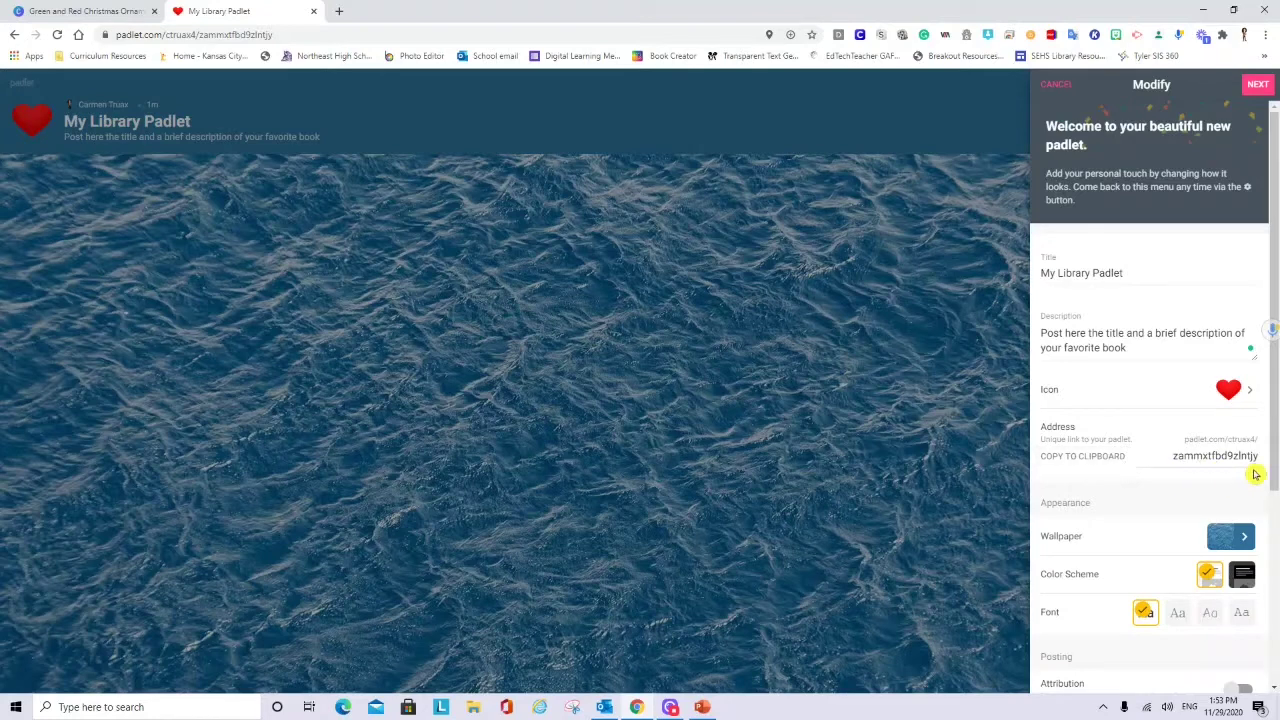
- Apply the Scroll picture wallpaper and the fourth, typewriter-style font to the wall
scroll(1274, 478, "down", 1)
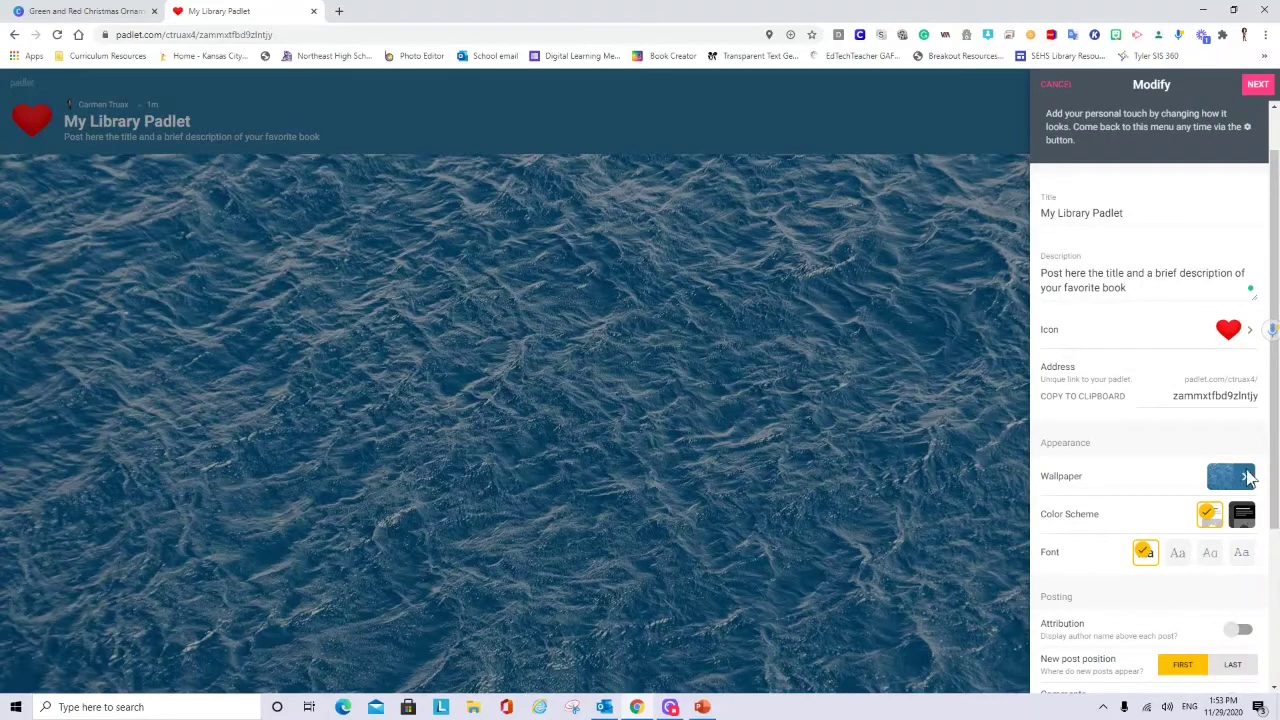
left_click(1232, 478)
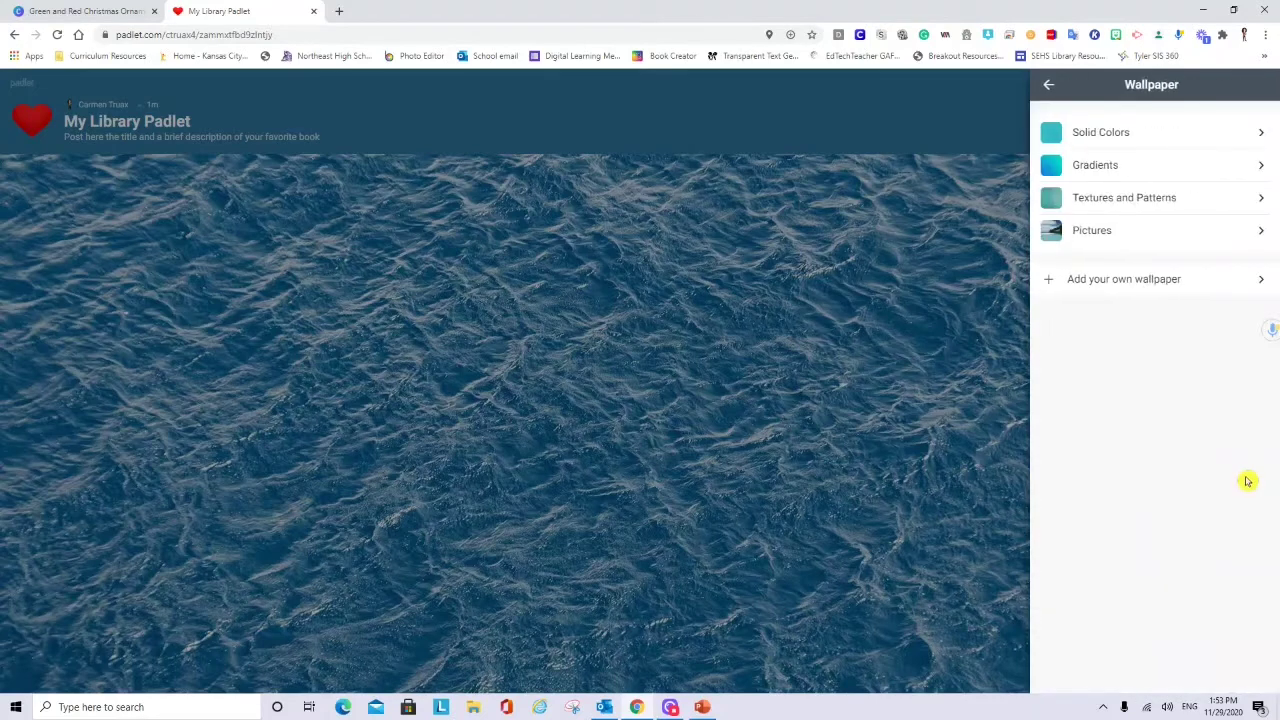
left_click(1098, 235)
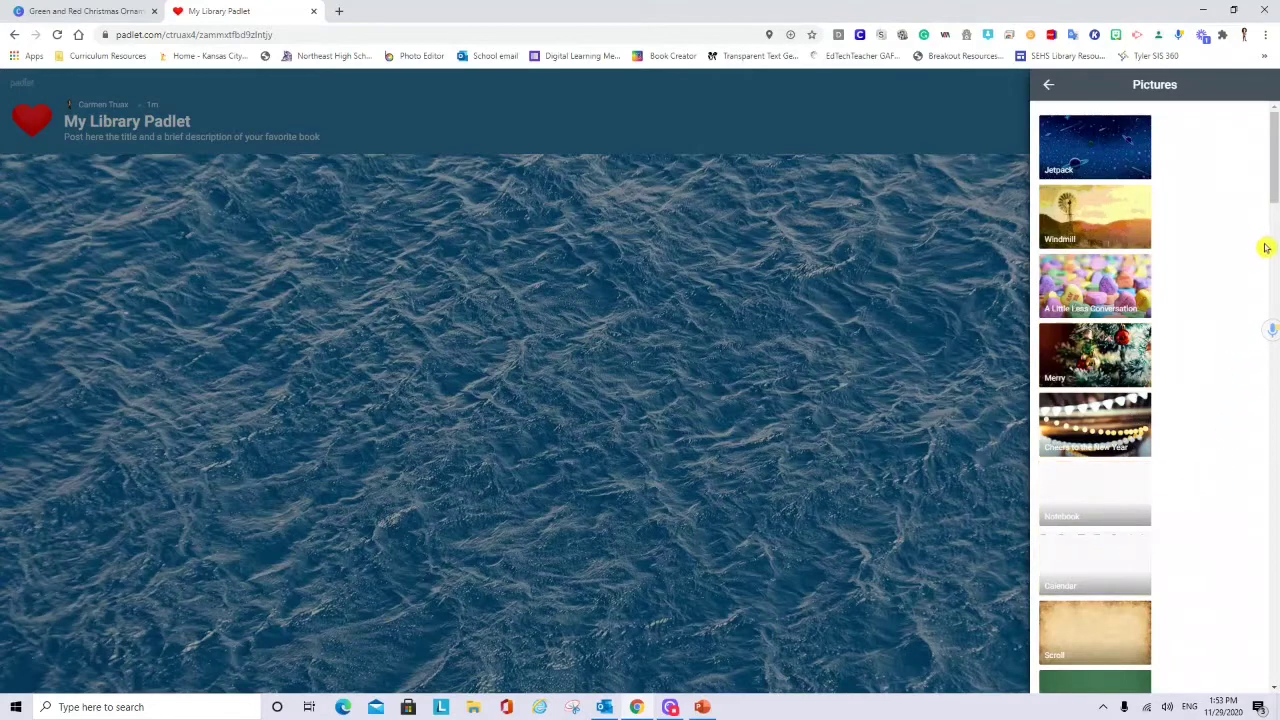
left_click_drag(1271, 188, 1271, 229)
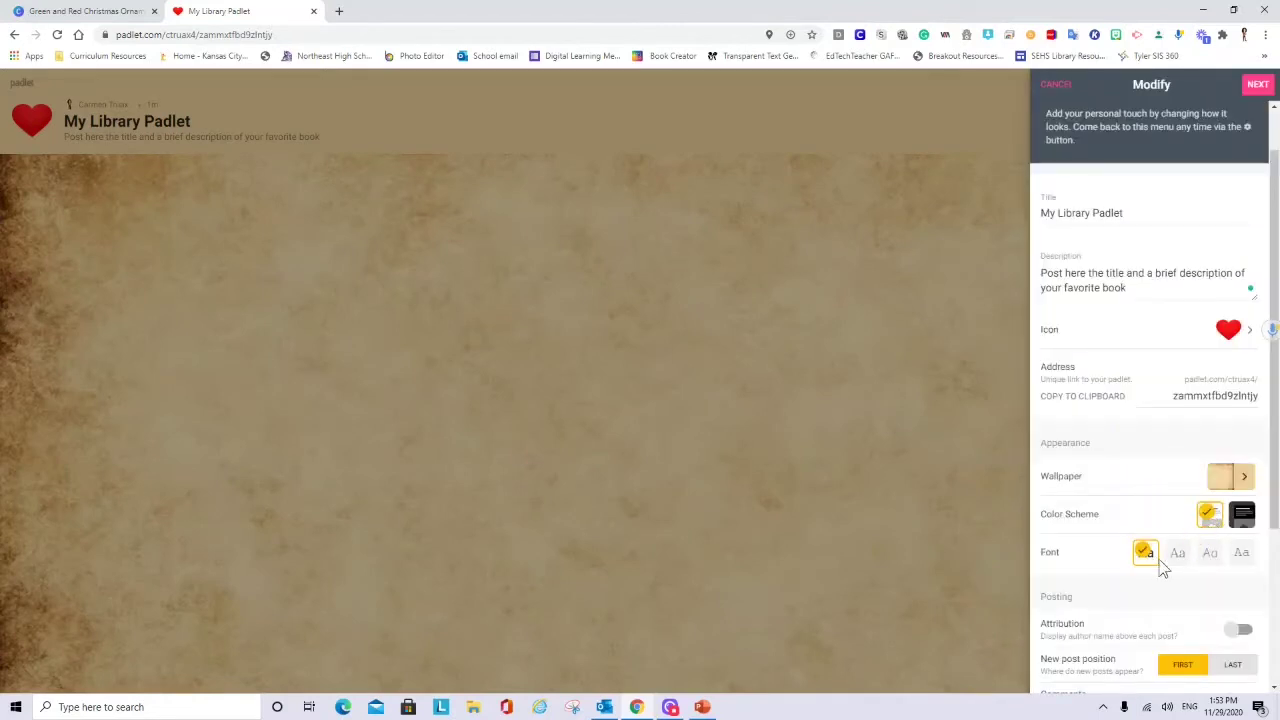
scroll(1276, 545, "down", 1)
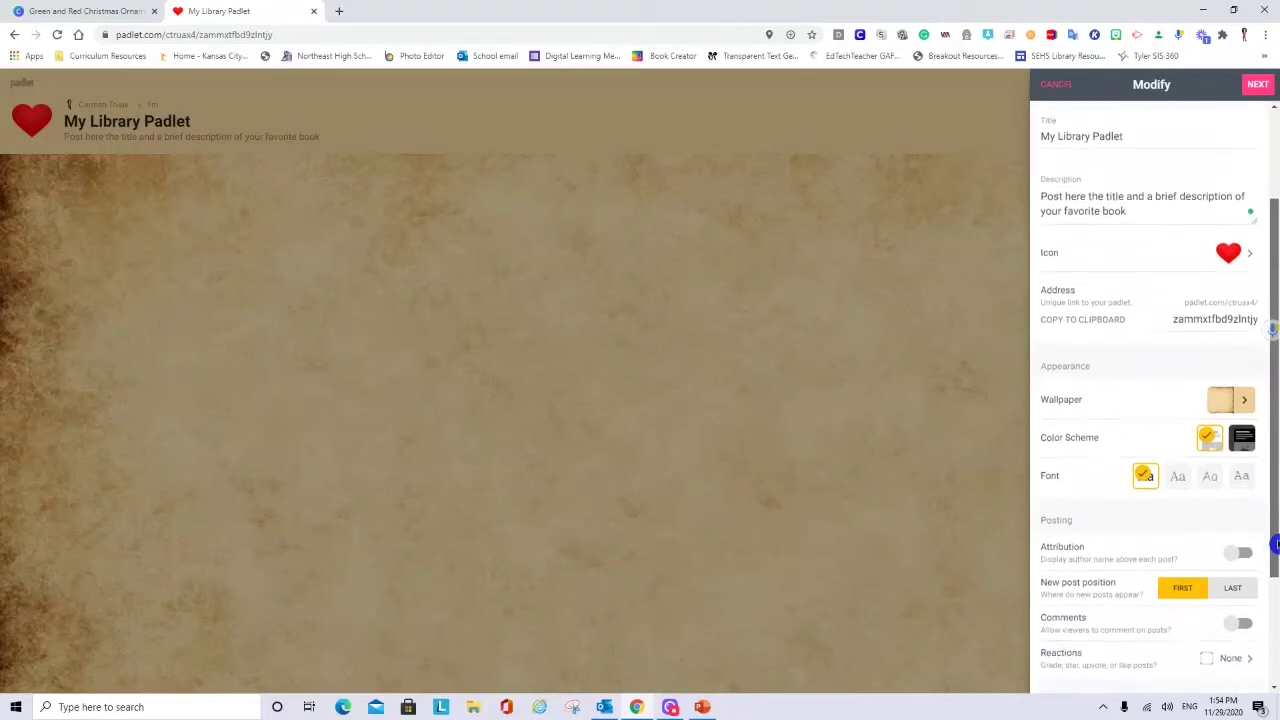
left_click(1250, 465)
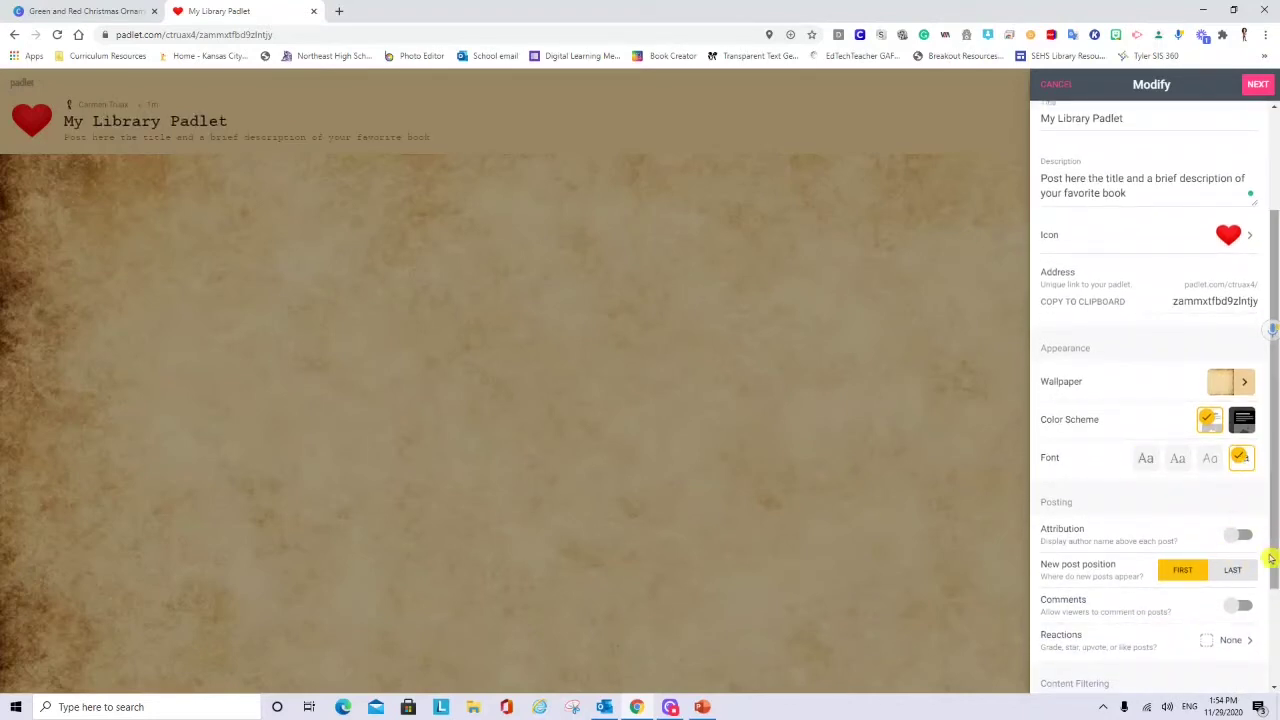
scroll(1271, 558, "down", 1)
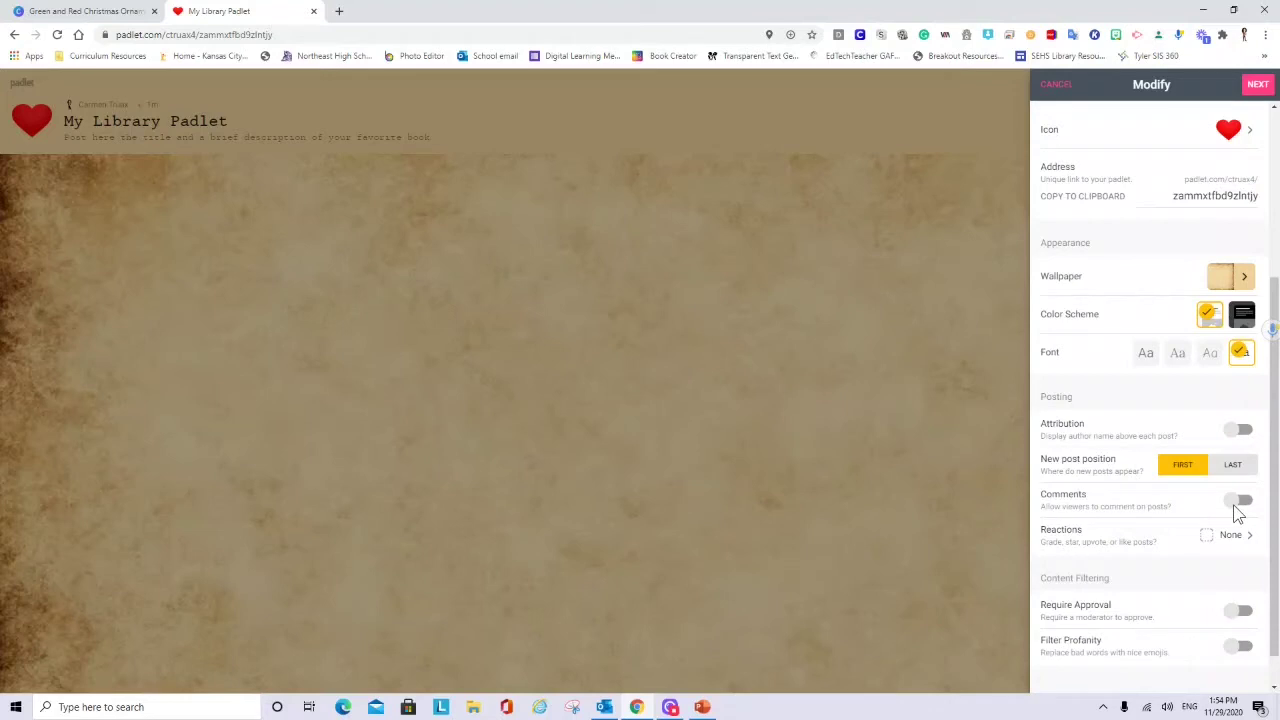
- Set post reactions to Like and turn on Filter Profanity
scroll(1268, 510, "down", 1)
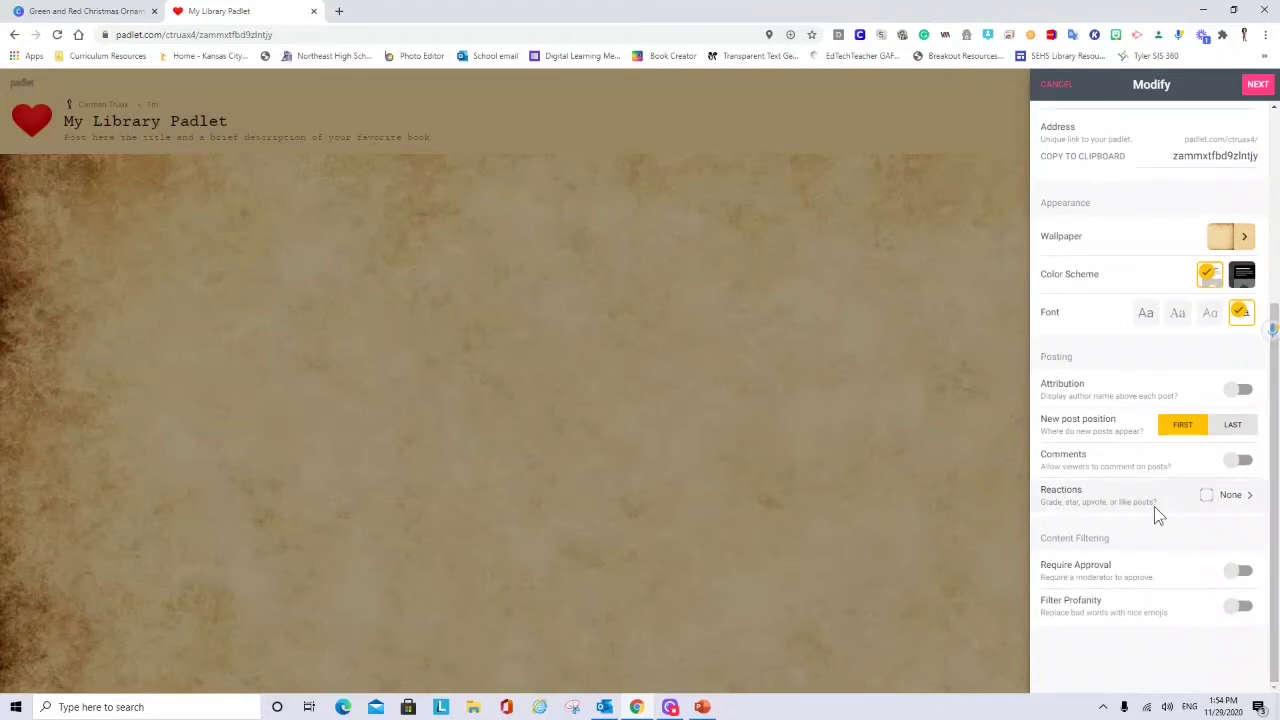
left_click(1229, 497)
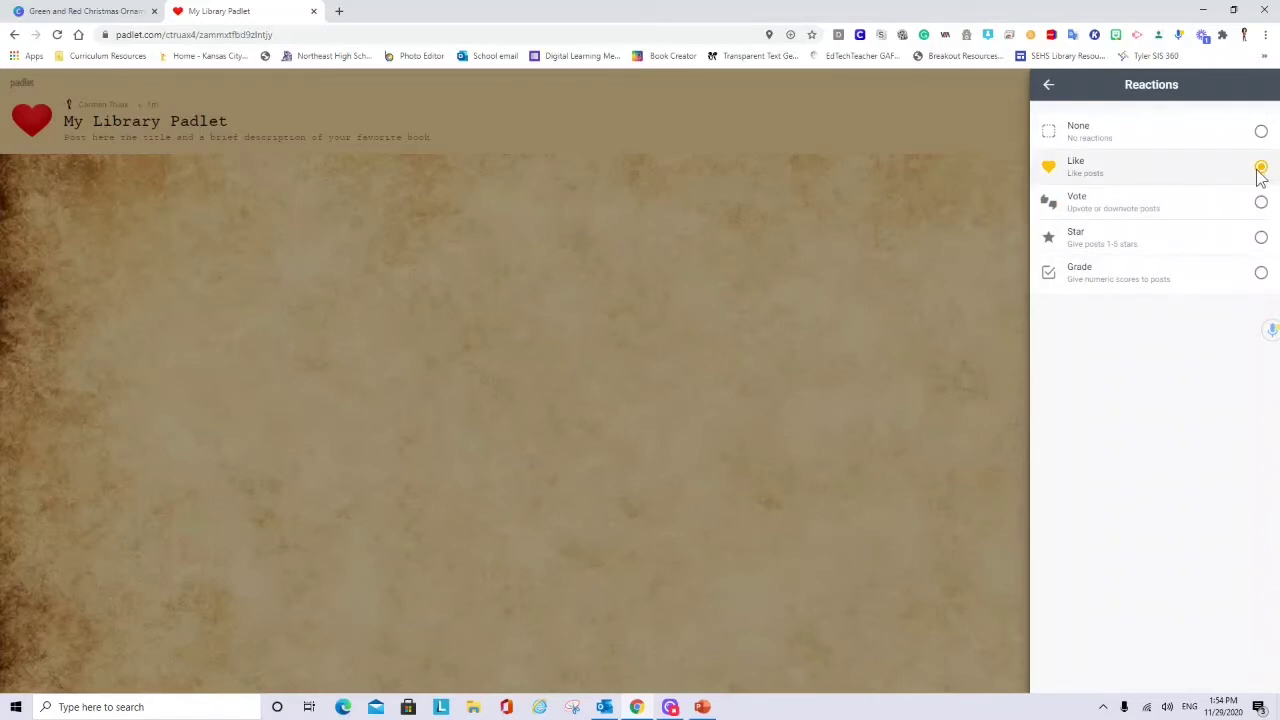
left_click(1047, 88)
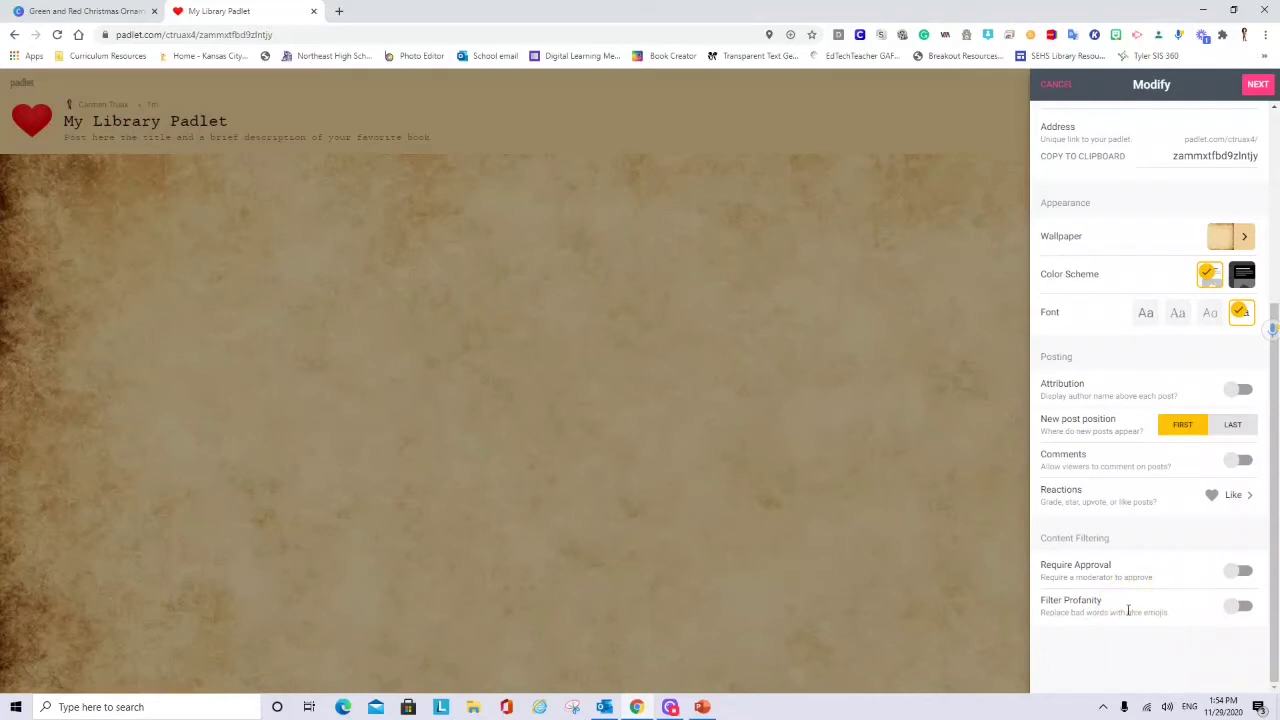
left_click(1240, 607)
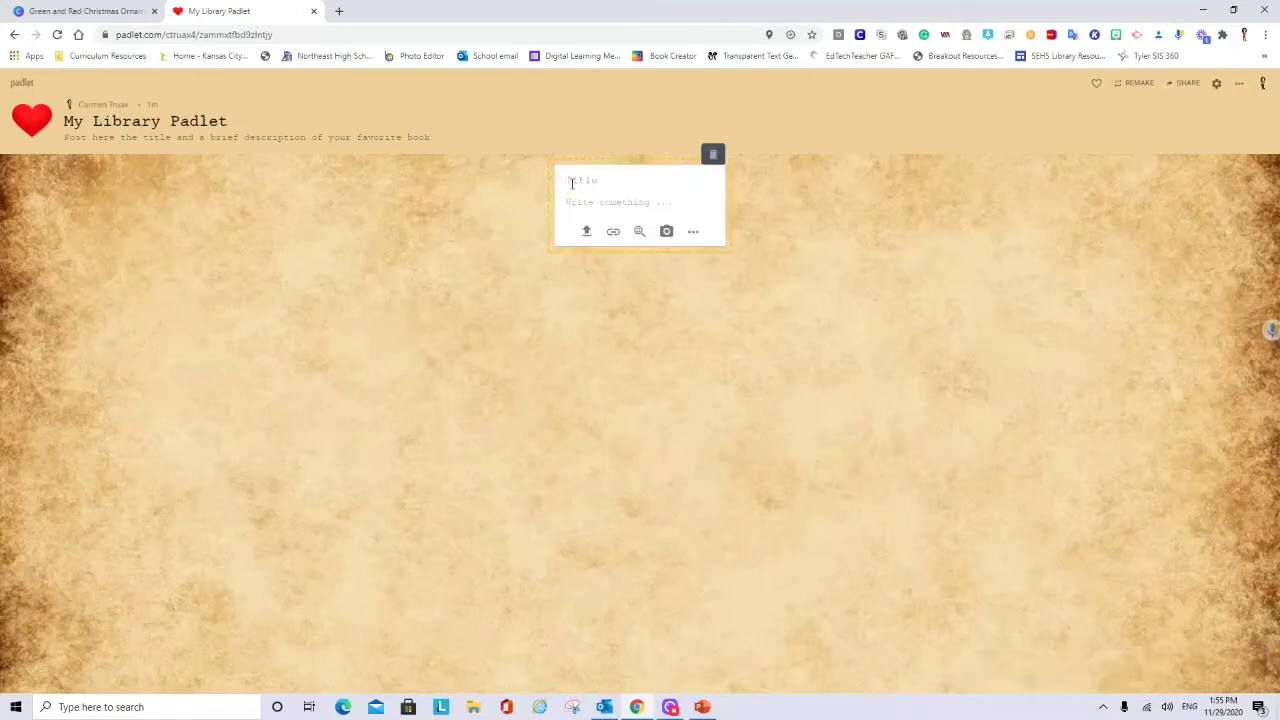
- Write a post titled with the author's name whose body reads 'My favorite book is....'
left_click(575, 204)
type("My favorite book is....")
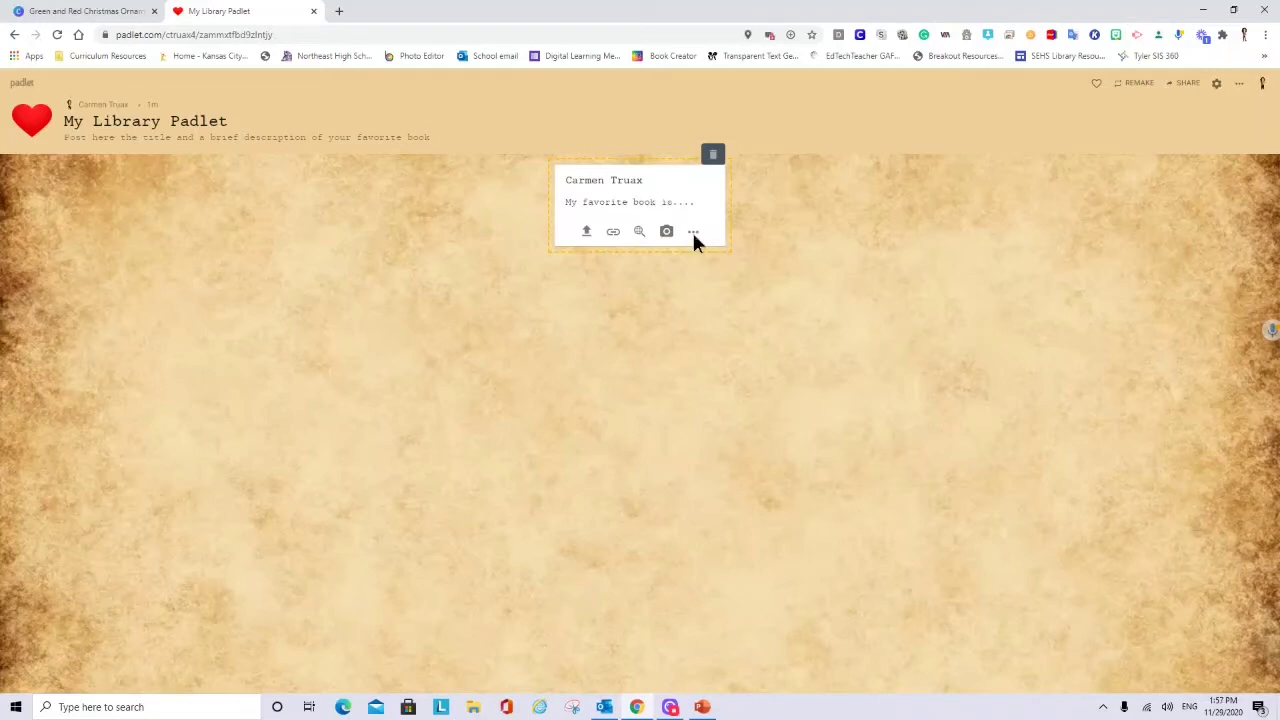
left_click(693, 231)
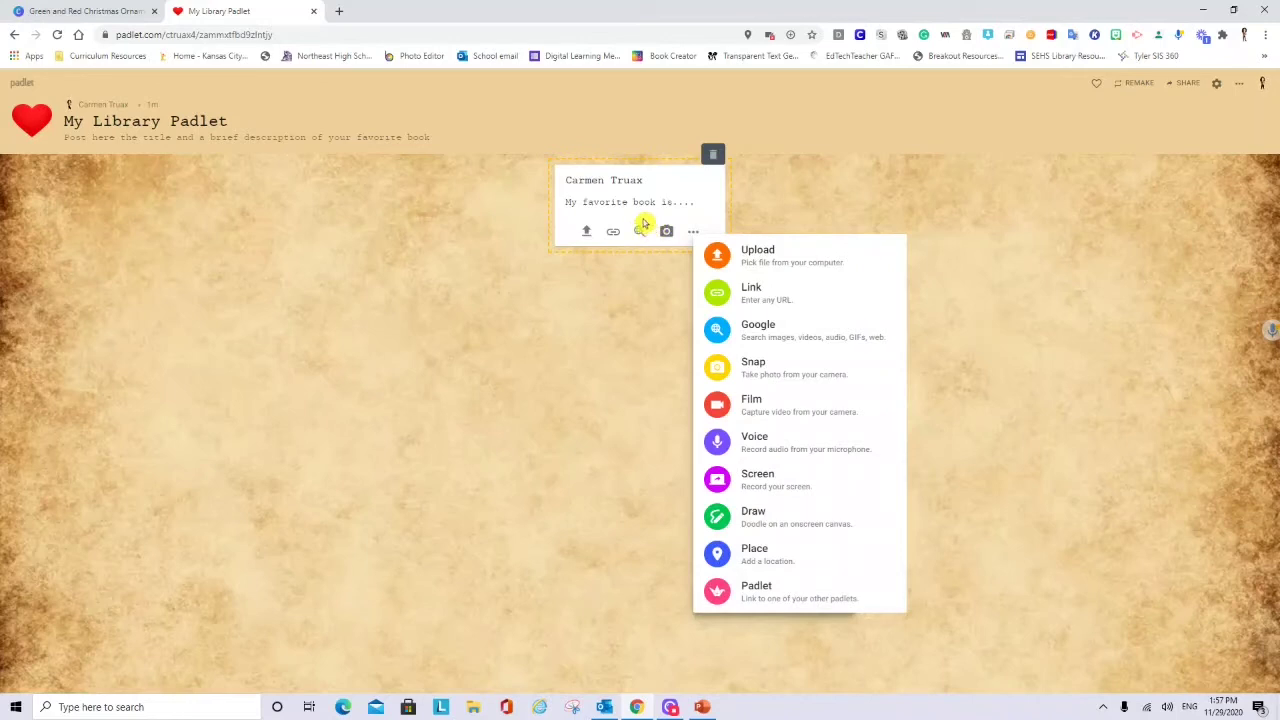
left_click(643, 226)
- Open the wall's Share settings and view the privacy level explanations
left_click(1182, 83)
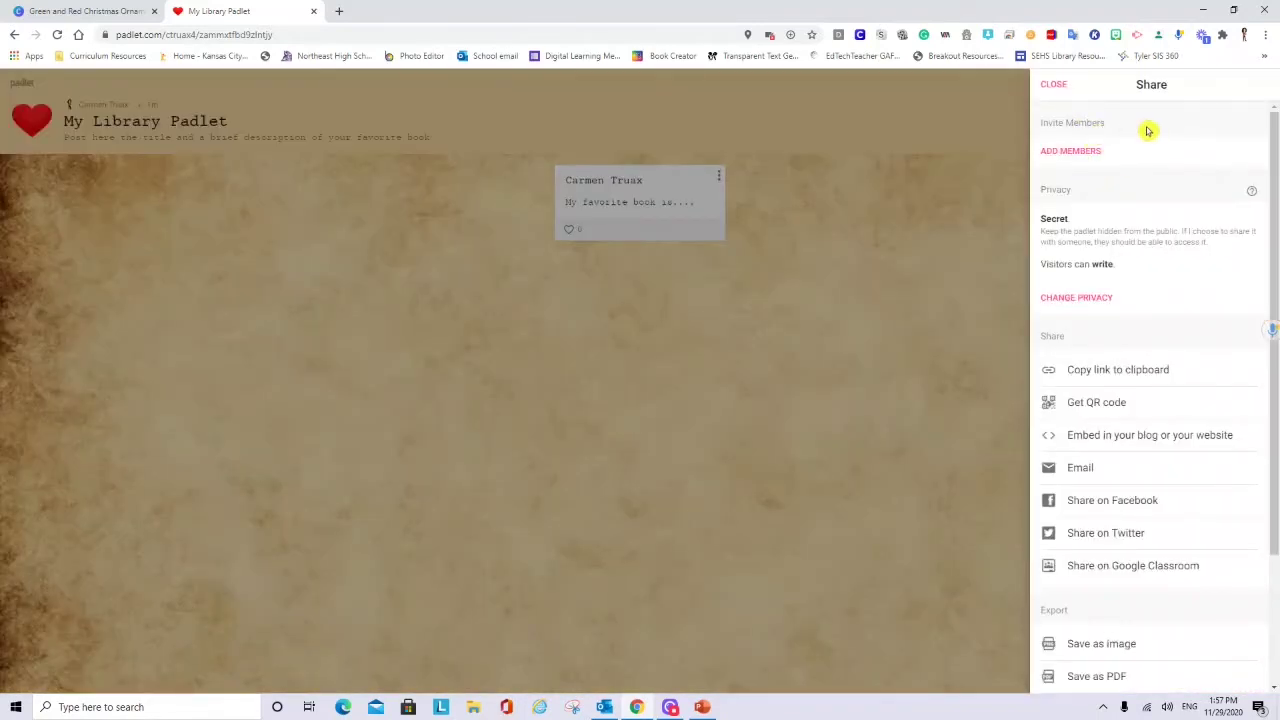
left_click(1252, 192)
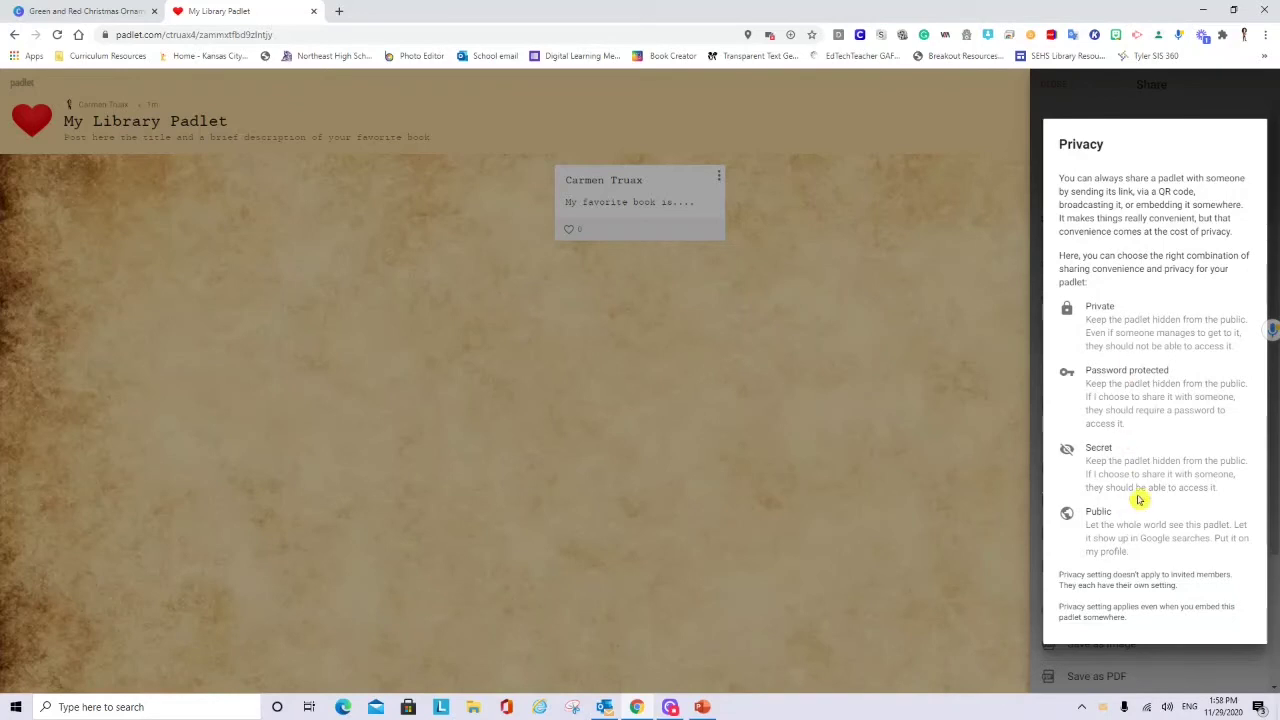
- Close the privacy help and set visitor permission to Can write
left_click(1152, 567)
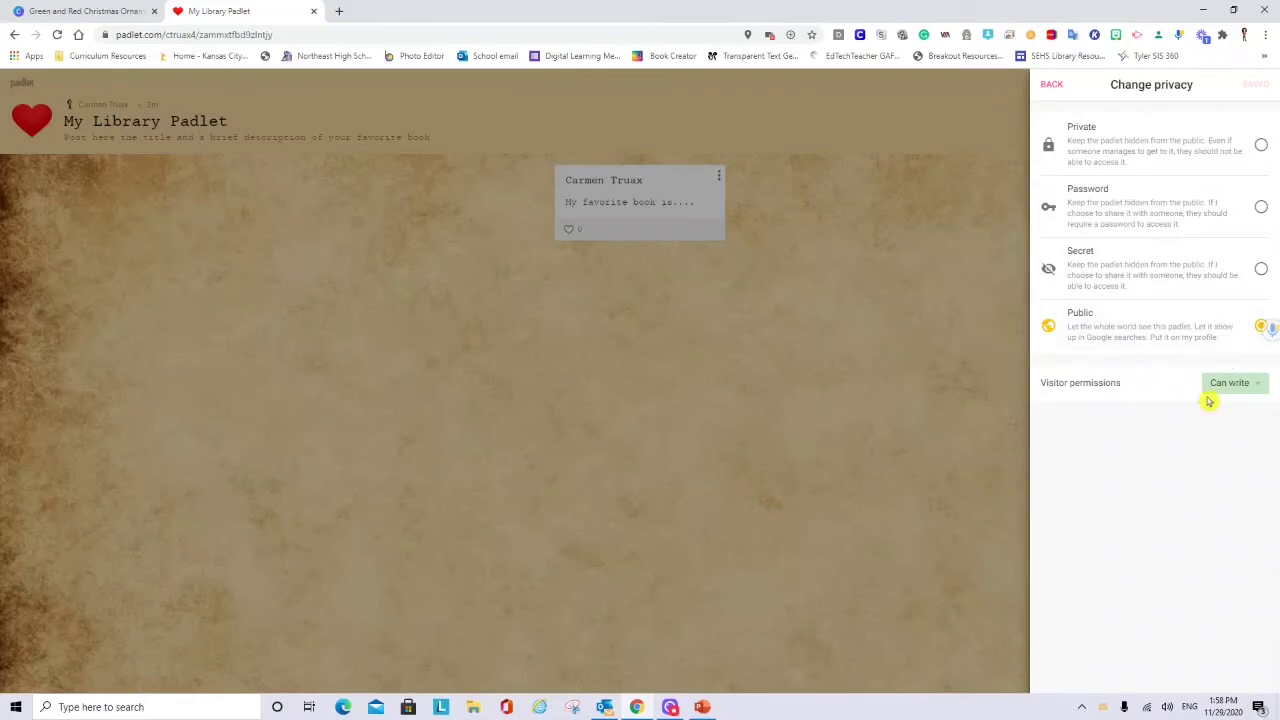
left_click(1258, 389)
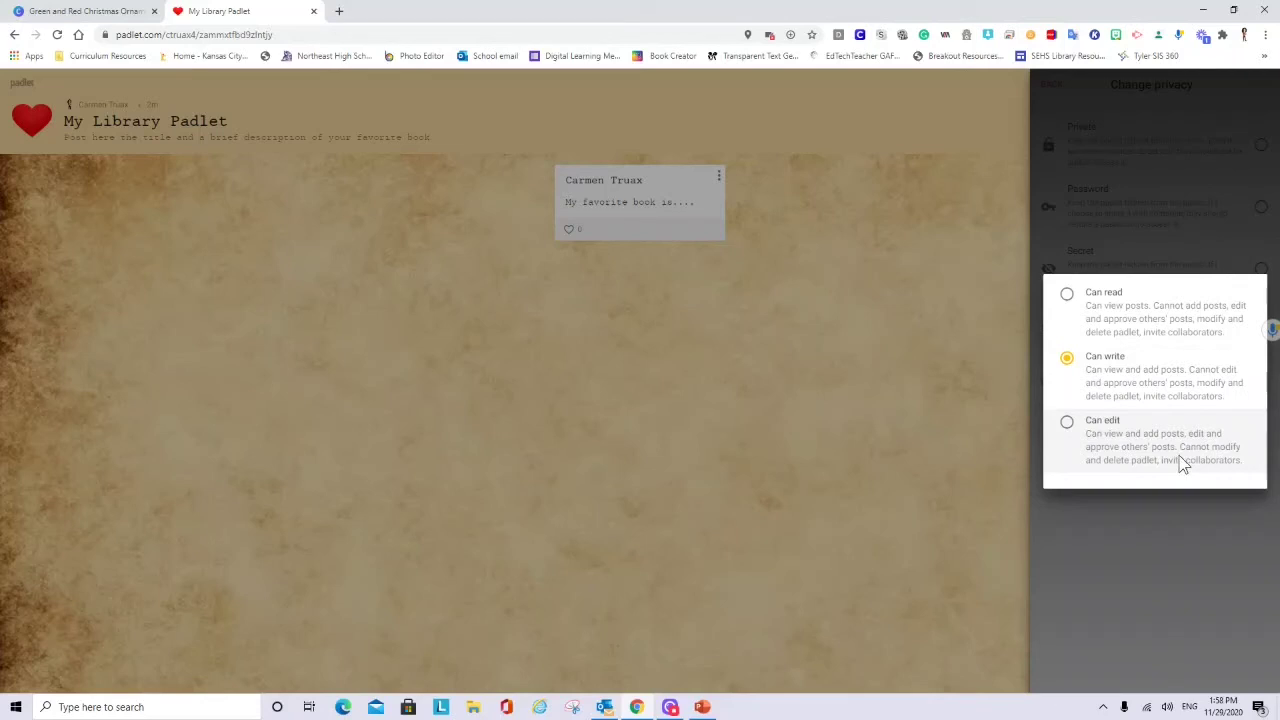
left_click(1118, 365)
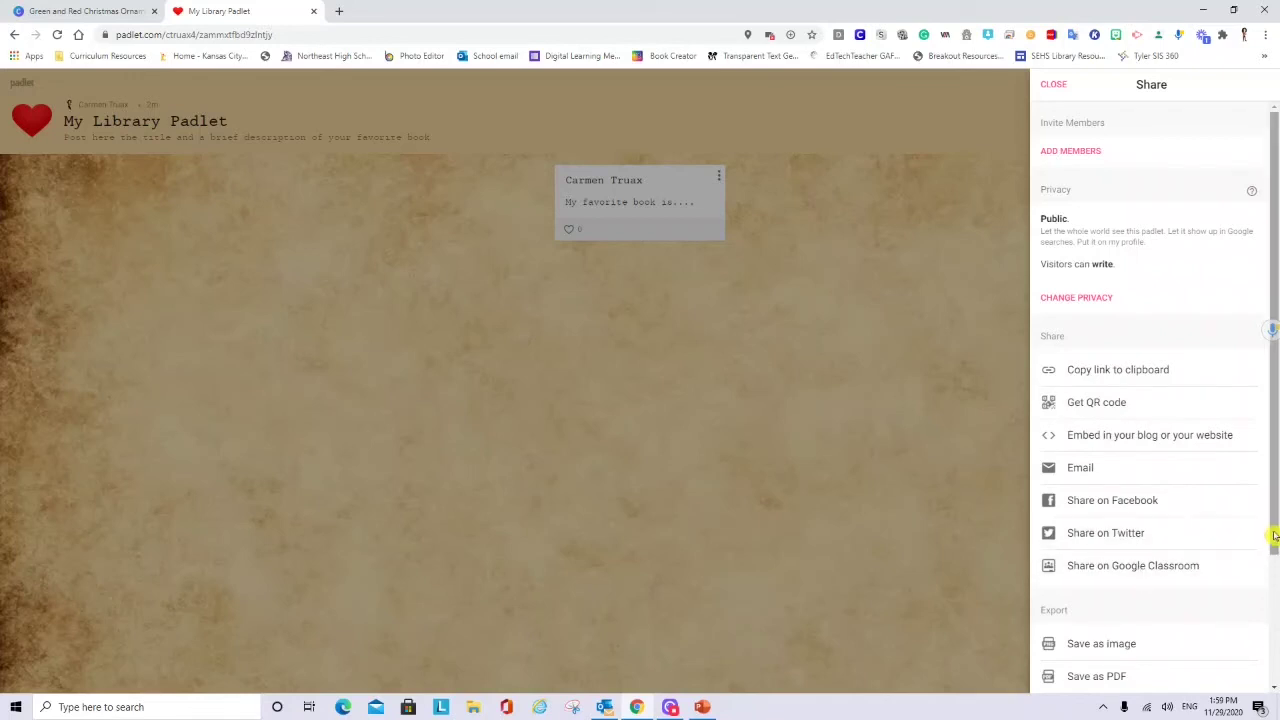
left_click_drag(1275, 534, 1274, 668)
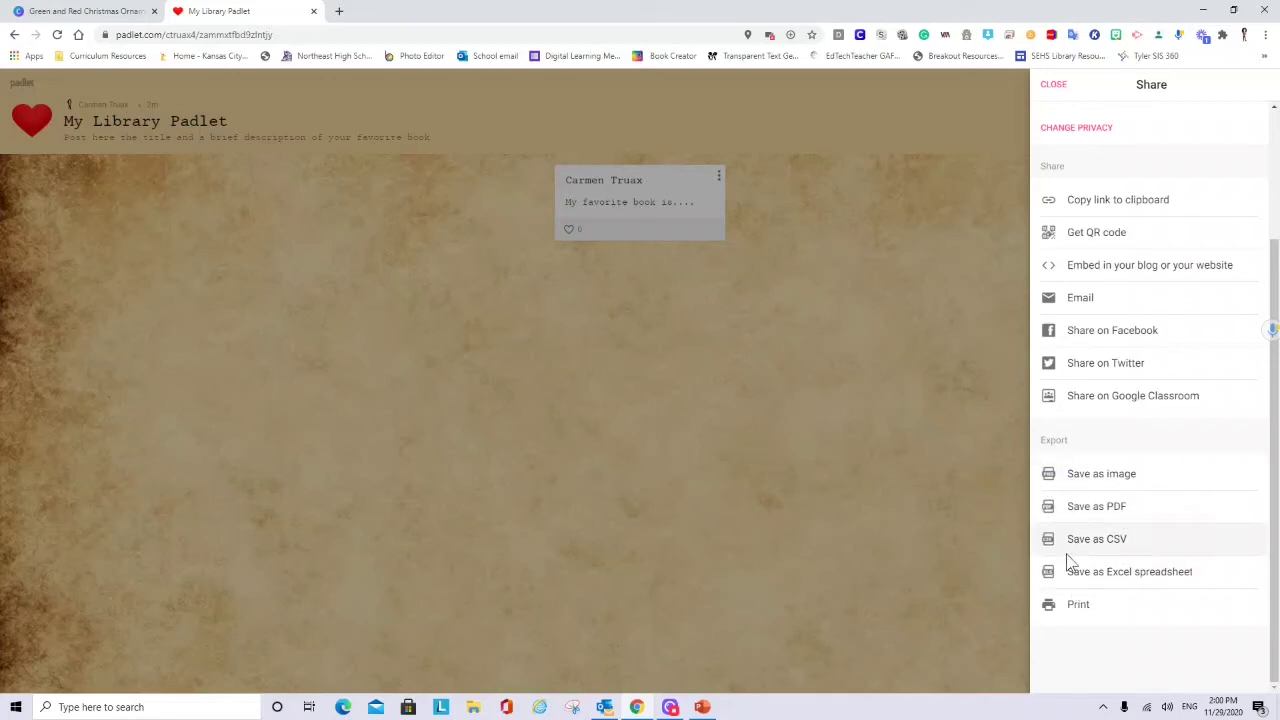
- Return to the Padlet dashboard and check My Library Padlet's card options without changing anything
left_click(1050, 83)
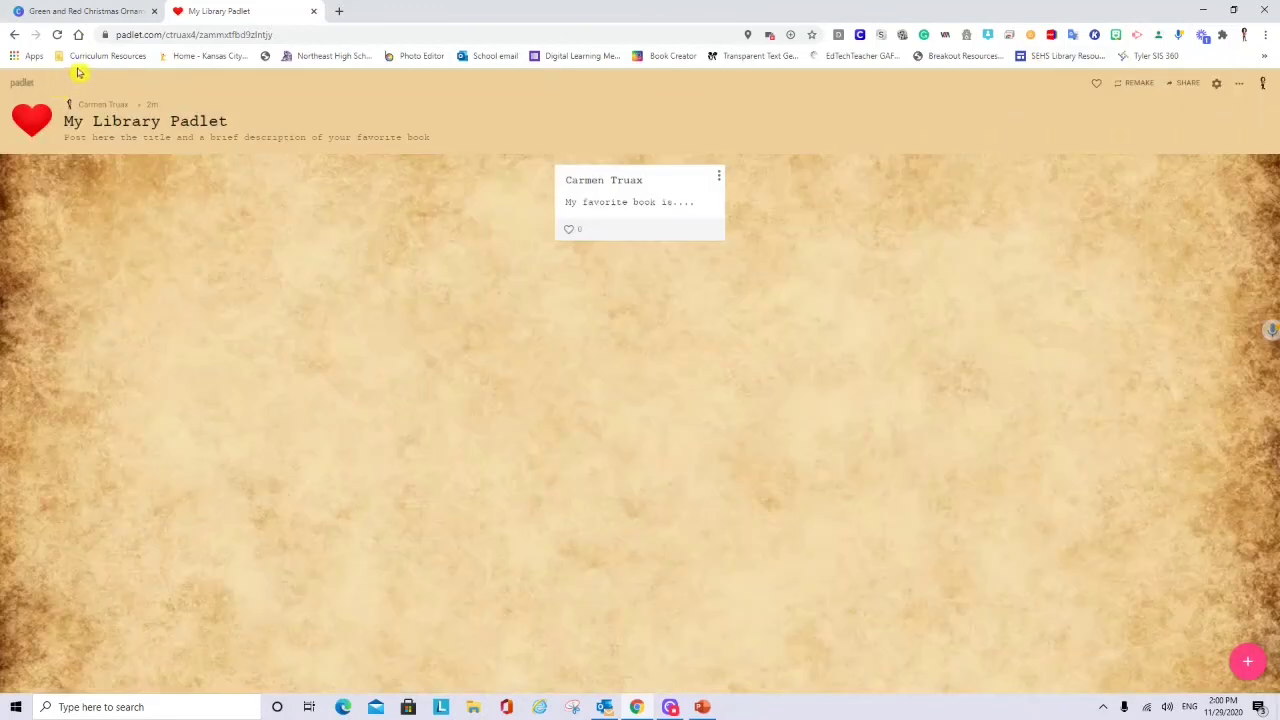
left_click(24, 86)
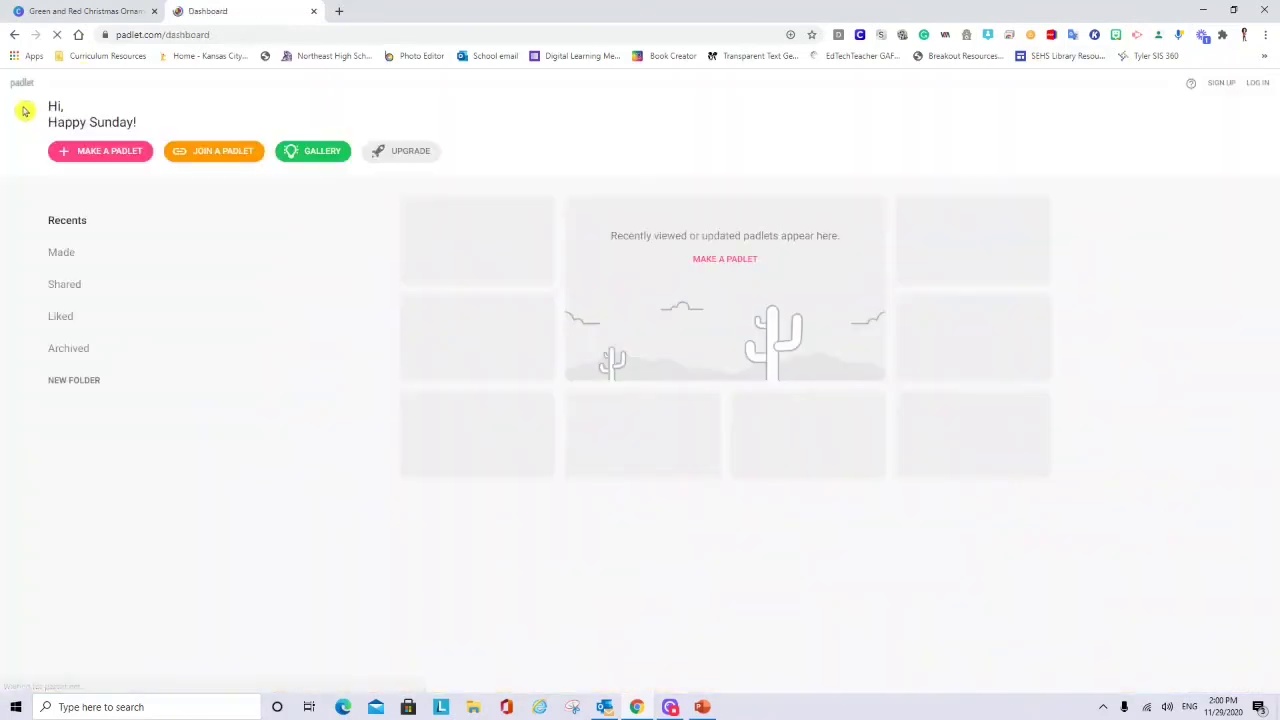
left_click(546, 245)
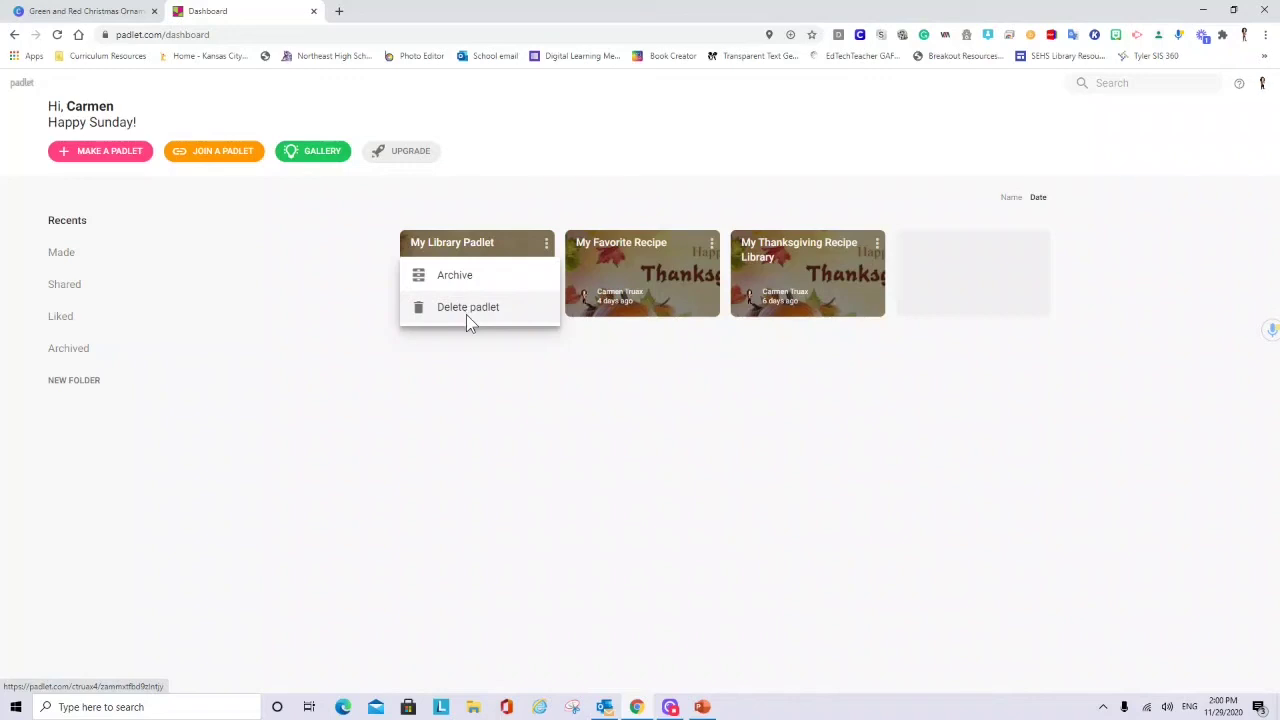
left_click(495, 248)
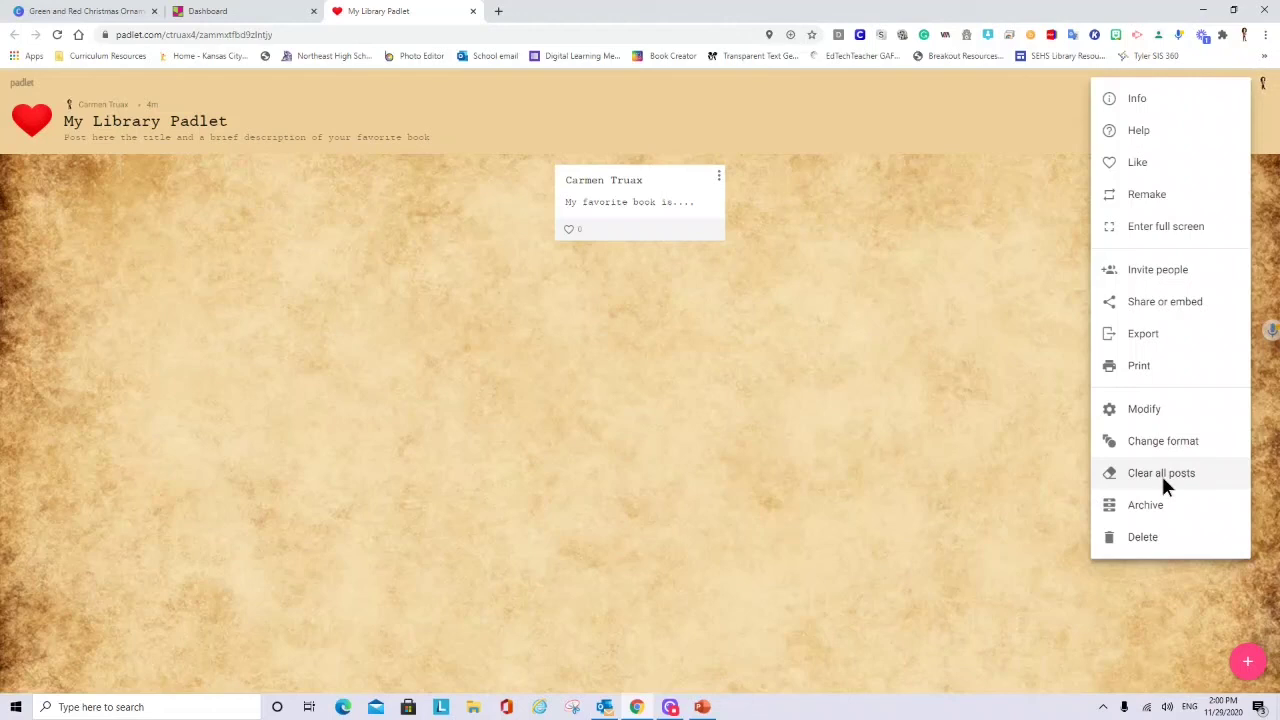
- Choose Clear all posts for My Library Padlet and enter the displayed confirmation code
left_click(1161, 473)
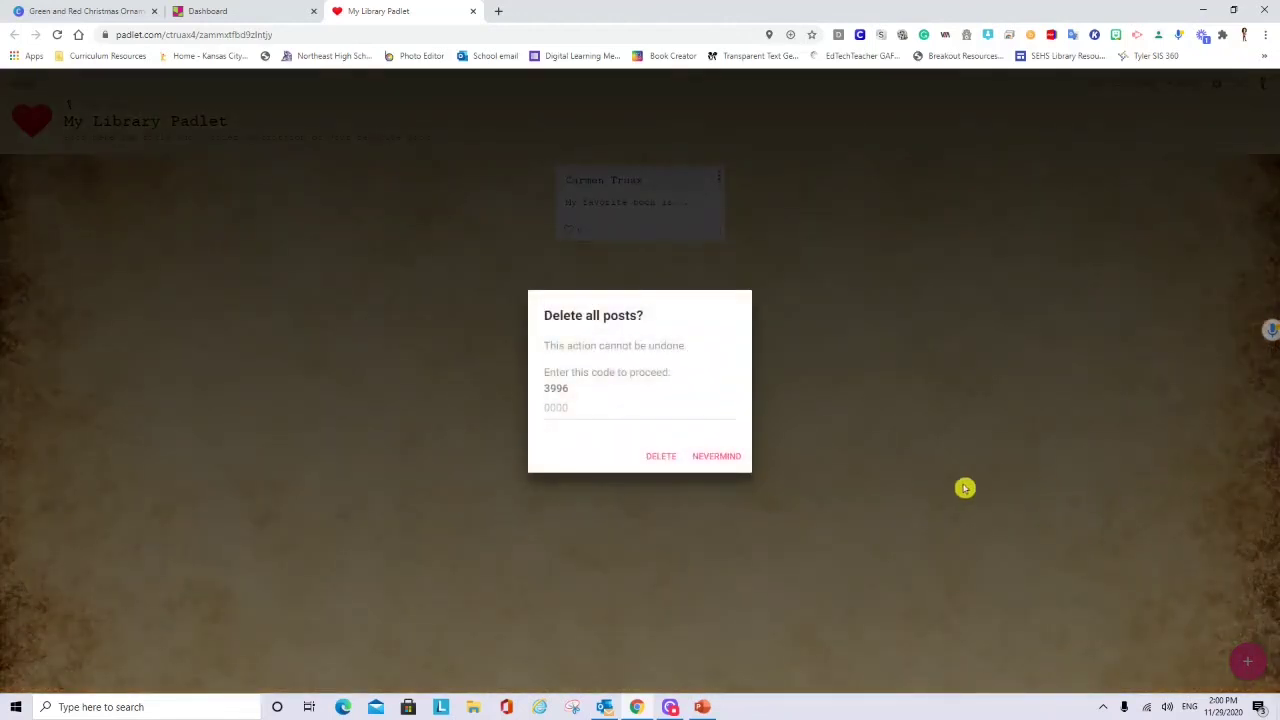
left_click(580, 411)
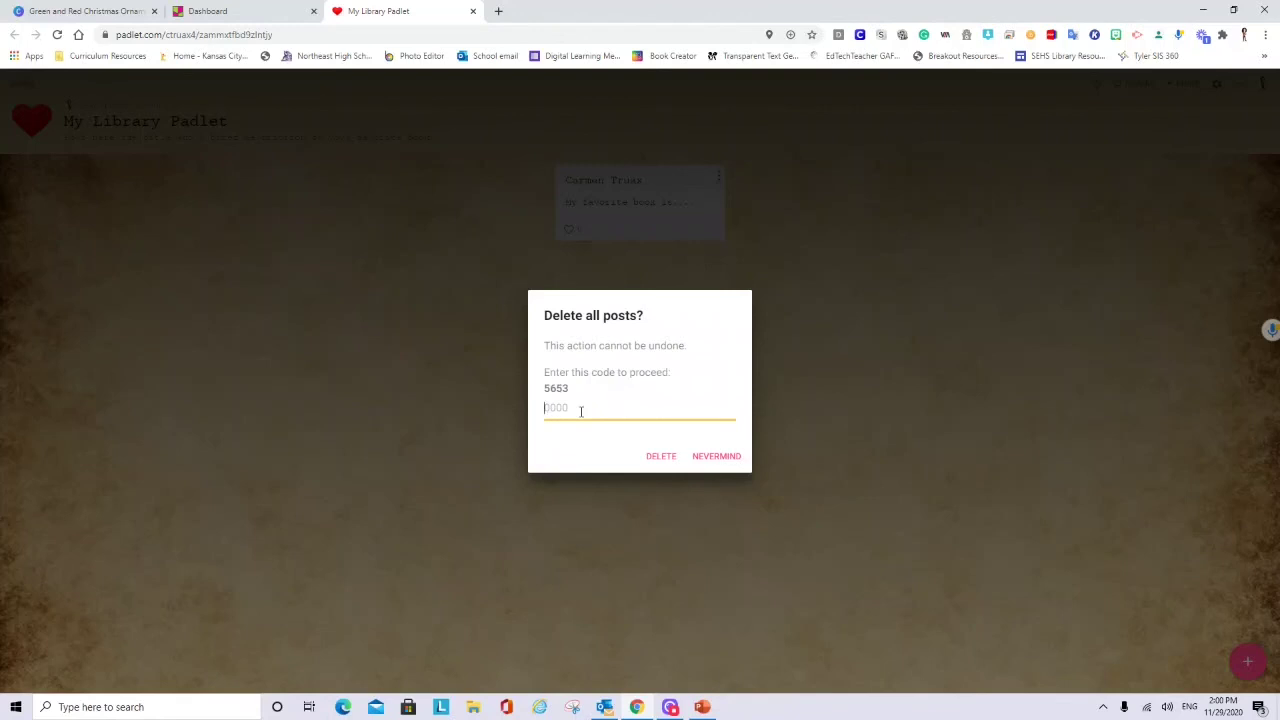
type("5653")
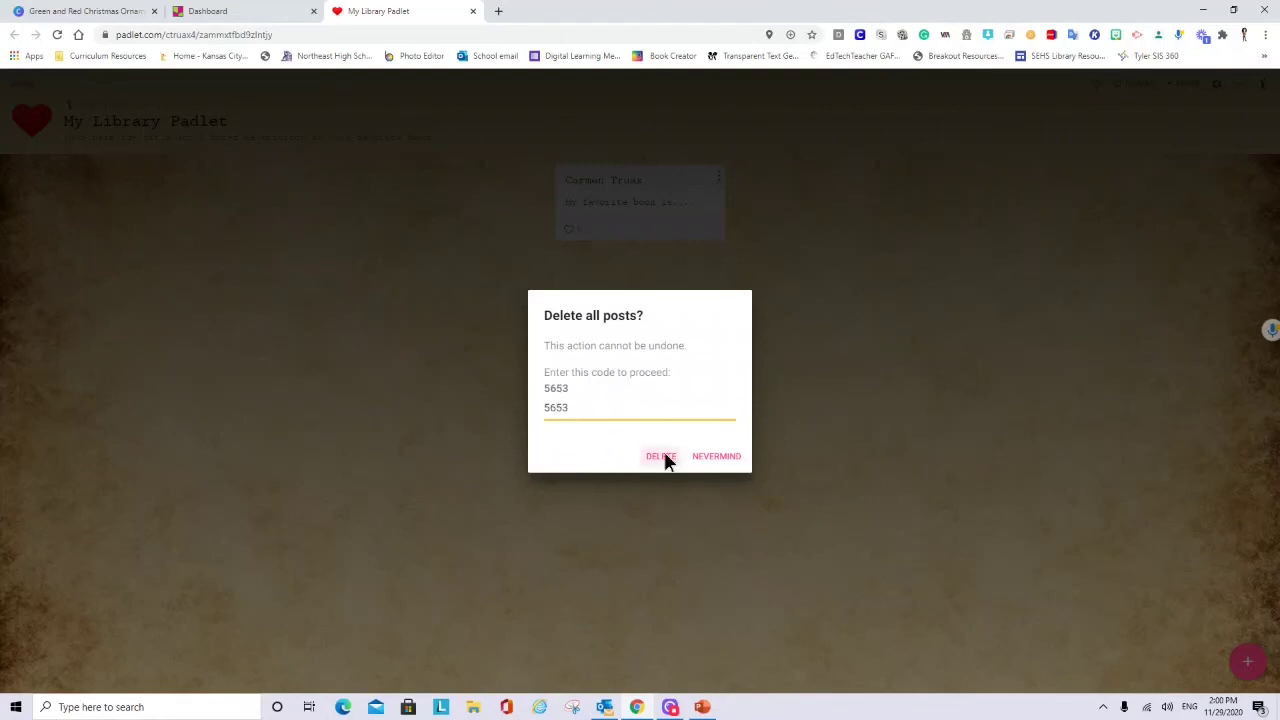